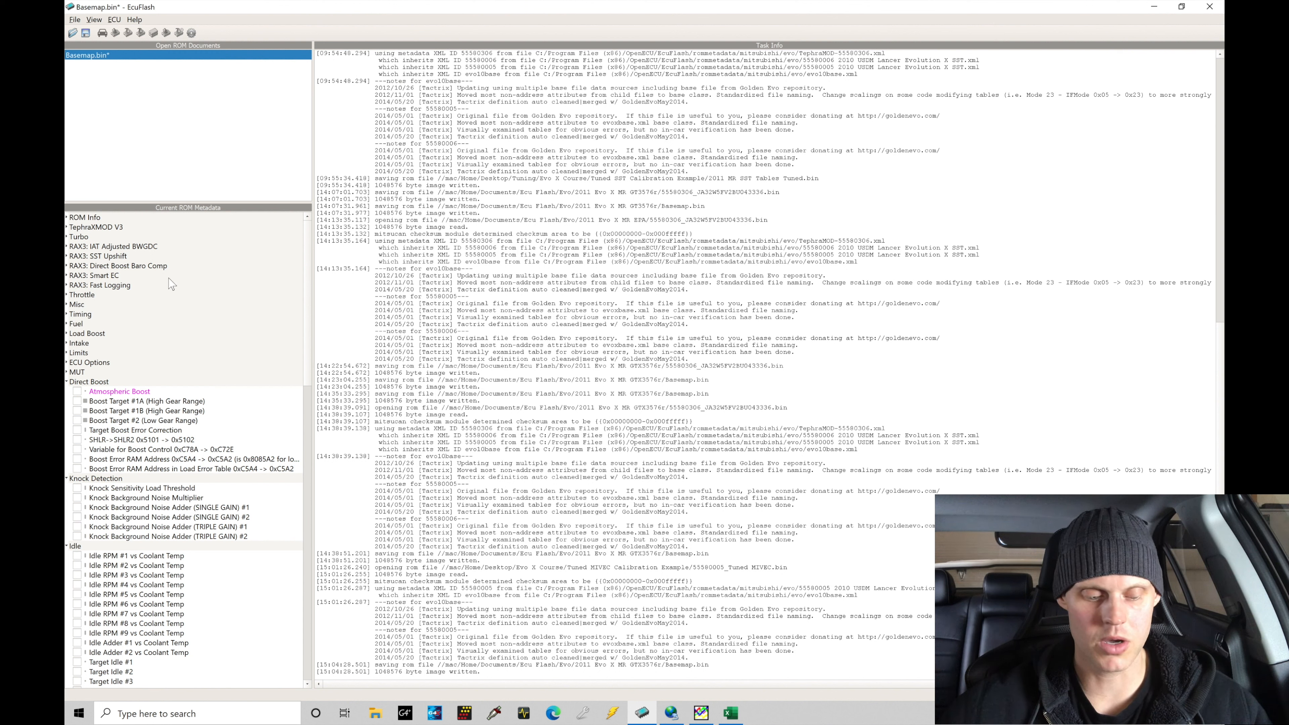
Step: Open the Boost Target #1A (High Gear Range) table and set all of its cells to 0
left_click(78, 401)
left_click(462, 113)
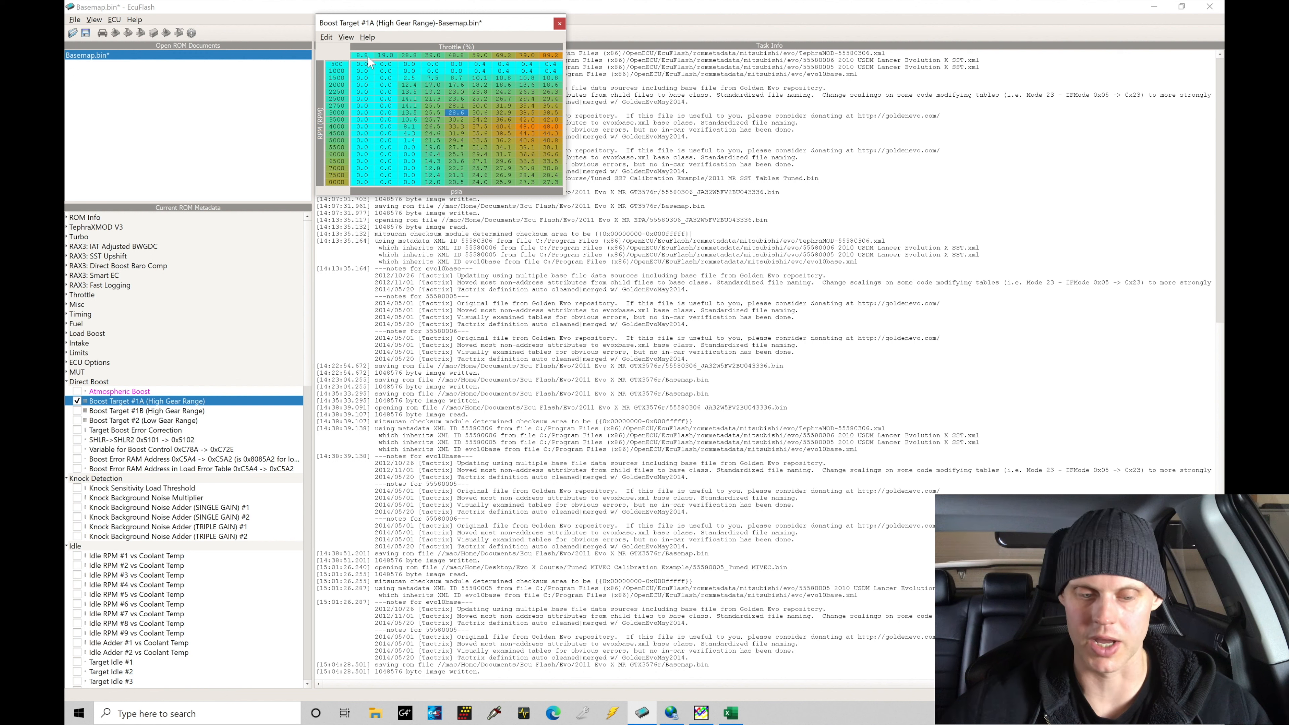
left_click_drag(362, 71, 558, 127)
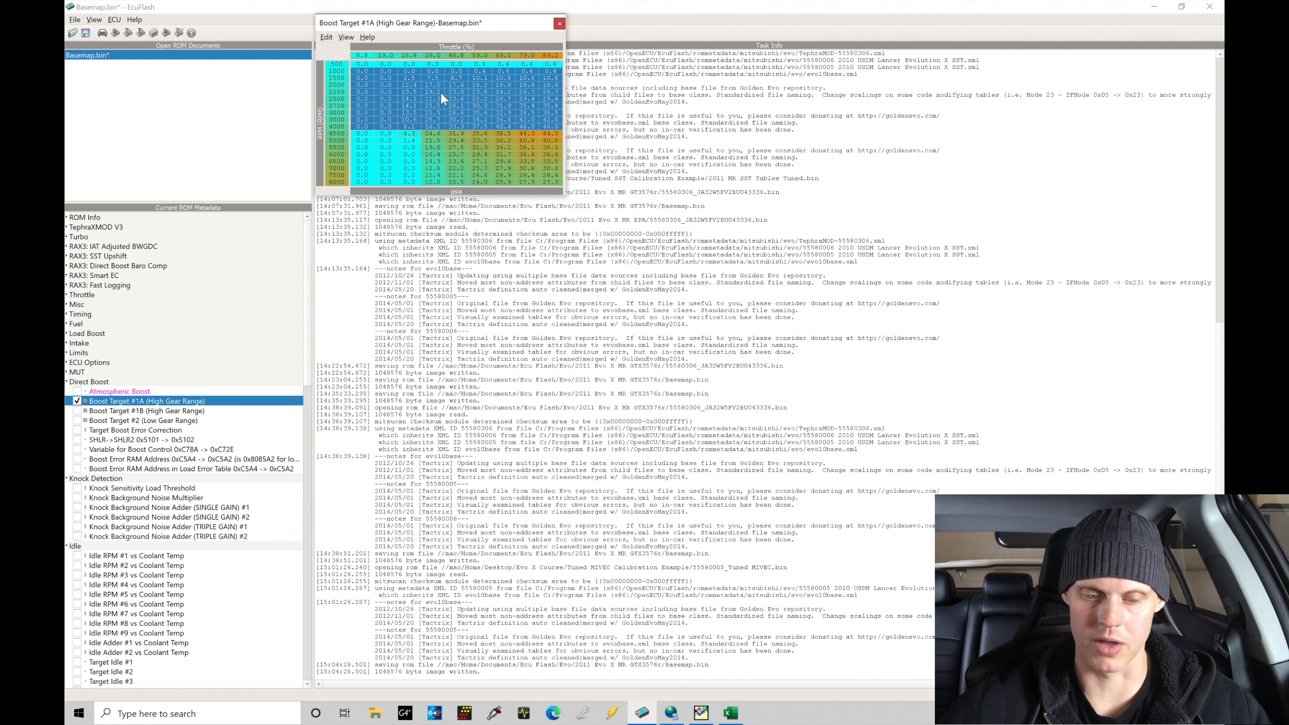
left_click_drag(363, 60, 546, 168)
left_click(472, 113)
left_click_drag(361, 64, 547, 184)
type("=0")
key("Return")
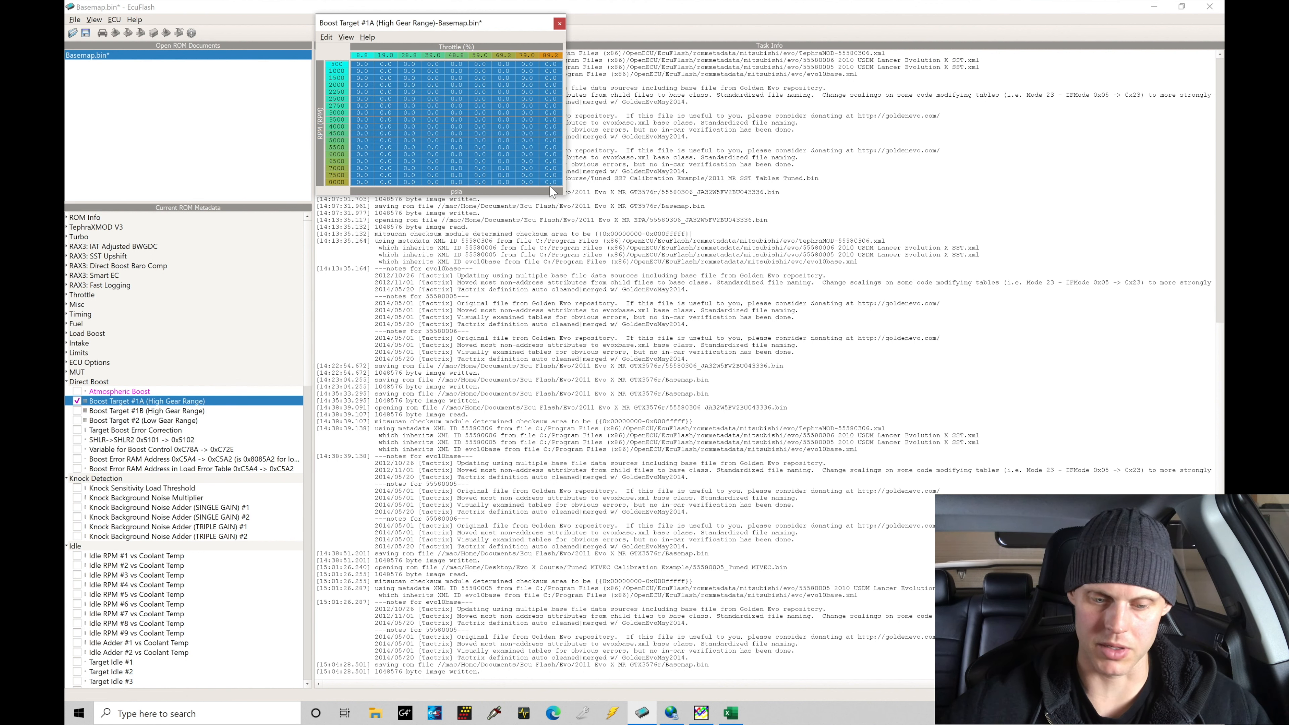
Step: Set the three highest throttle columns of Boost Target #1A to 20 from 4000 RPM upward
left_click(523, 147)
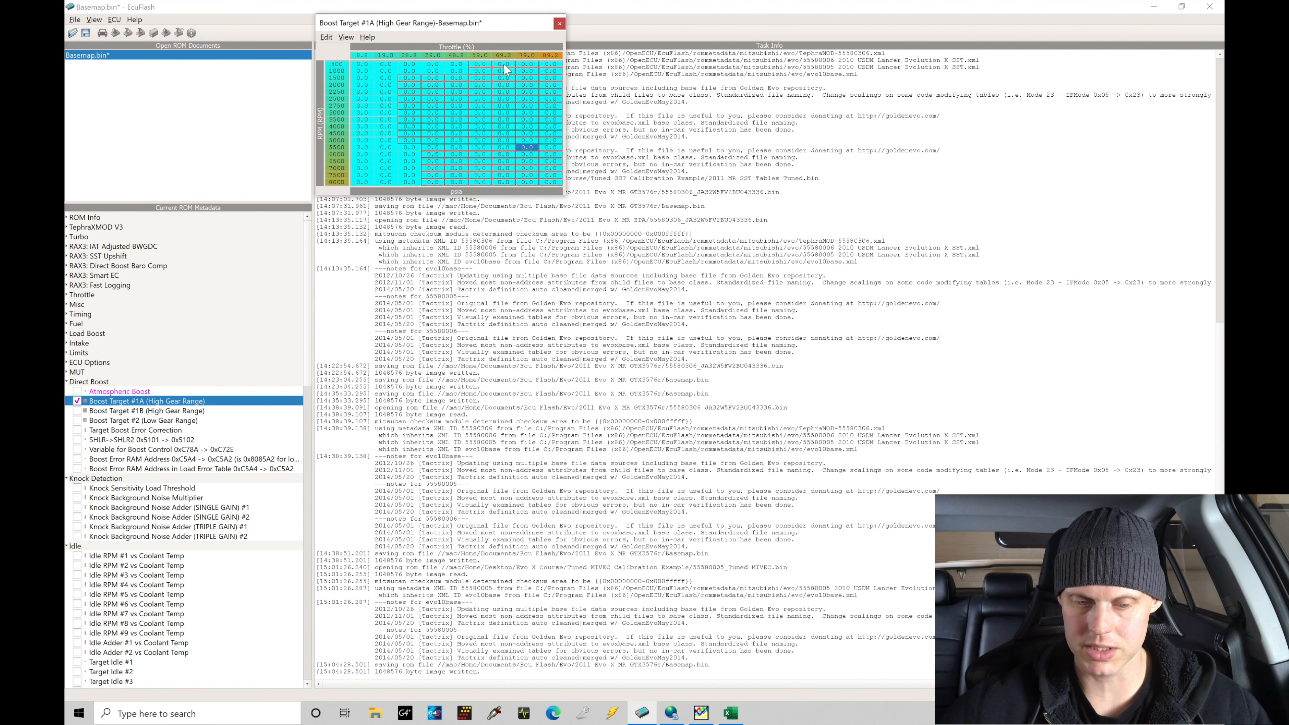
left_click_drag(504, 119, 552, 195)
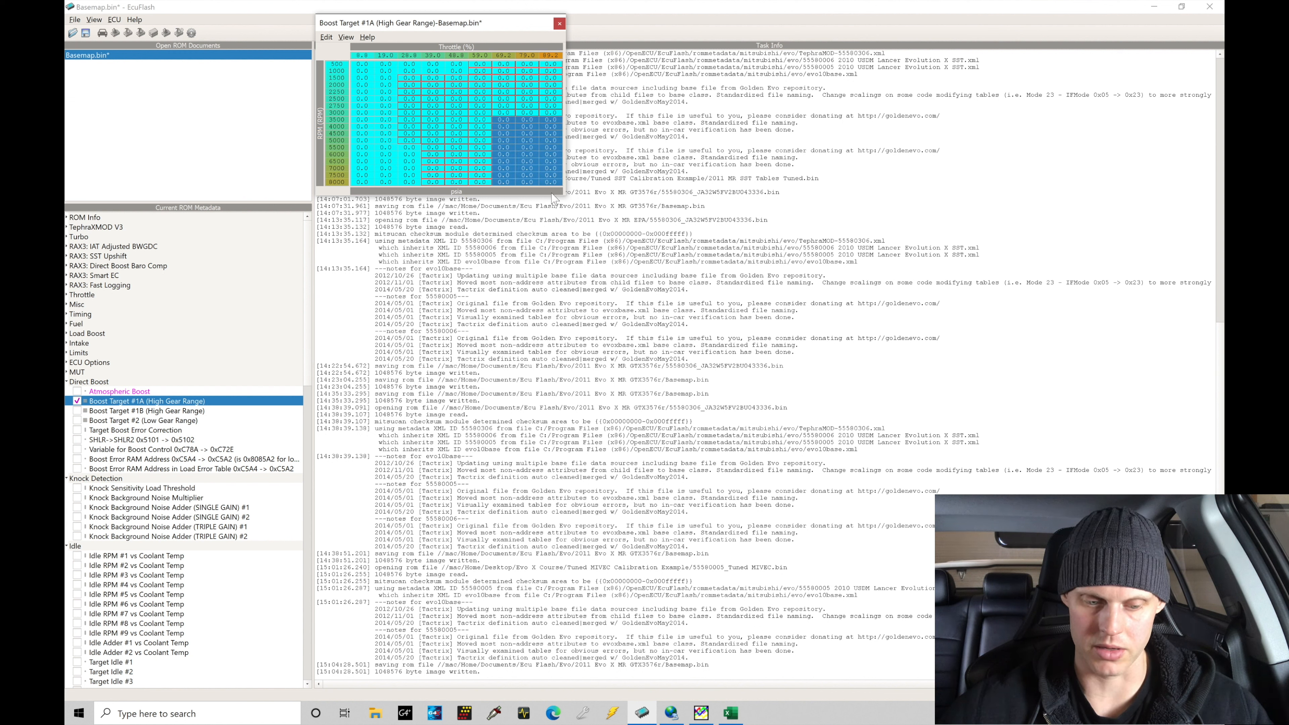
left_click_drag(507, 127, 548, 197)
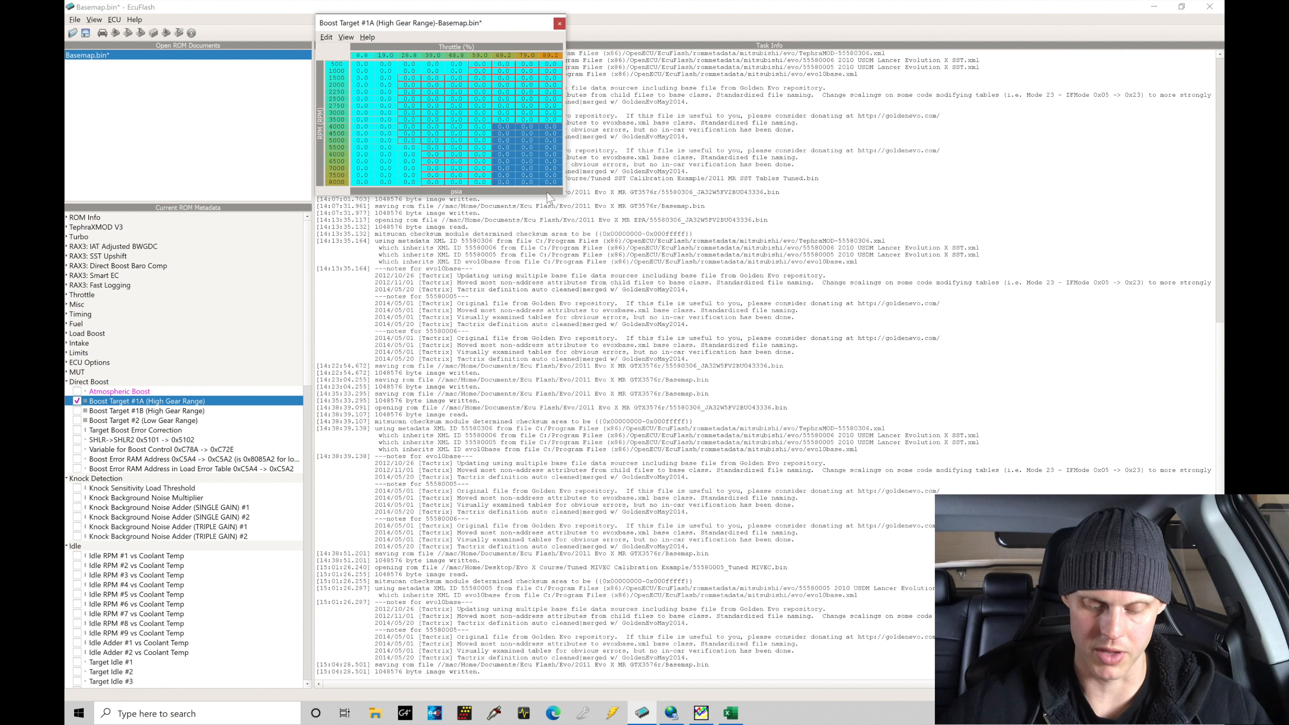
type("=20")
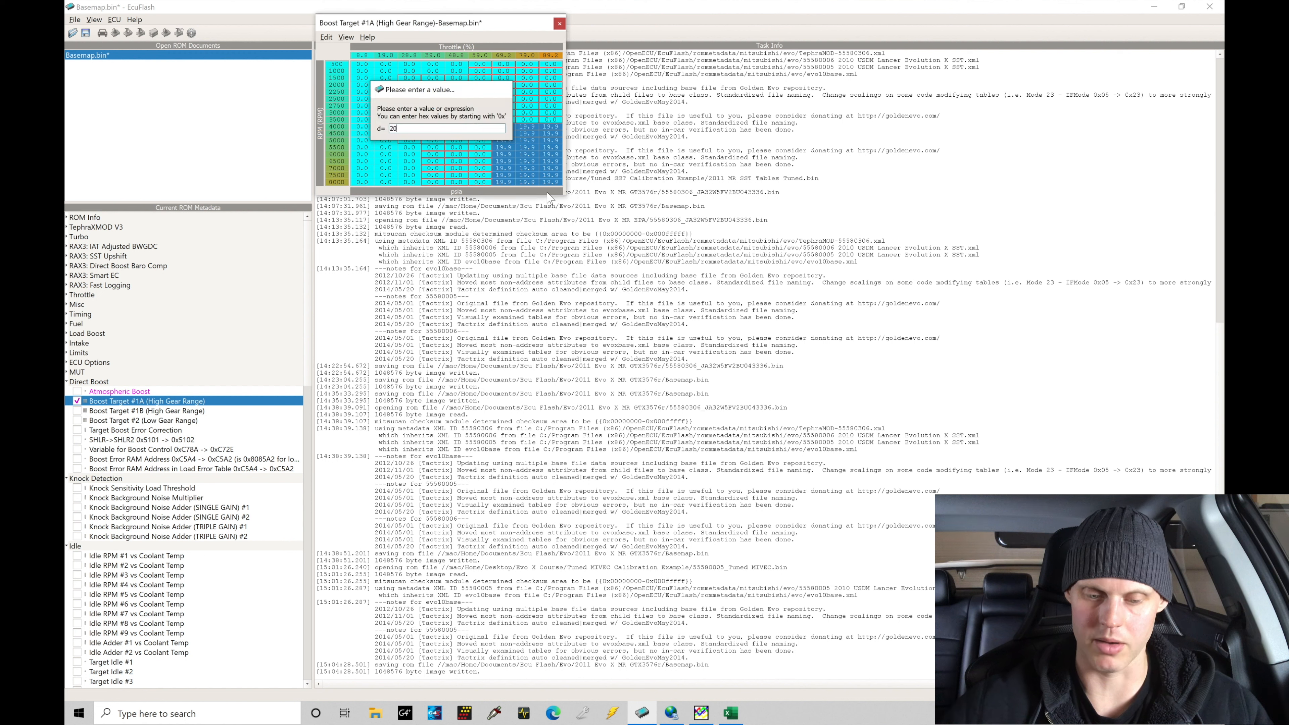
key("Return")
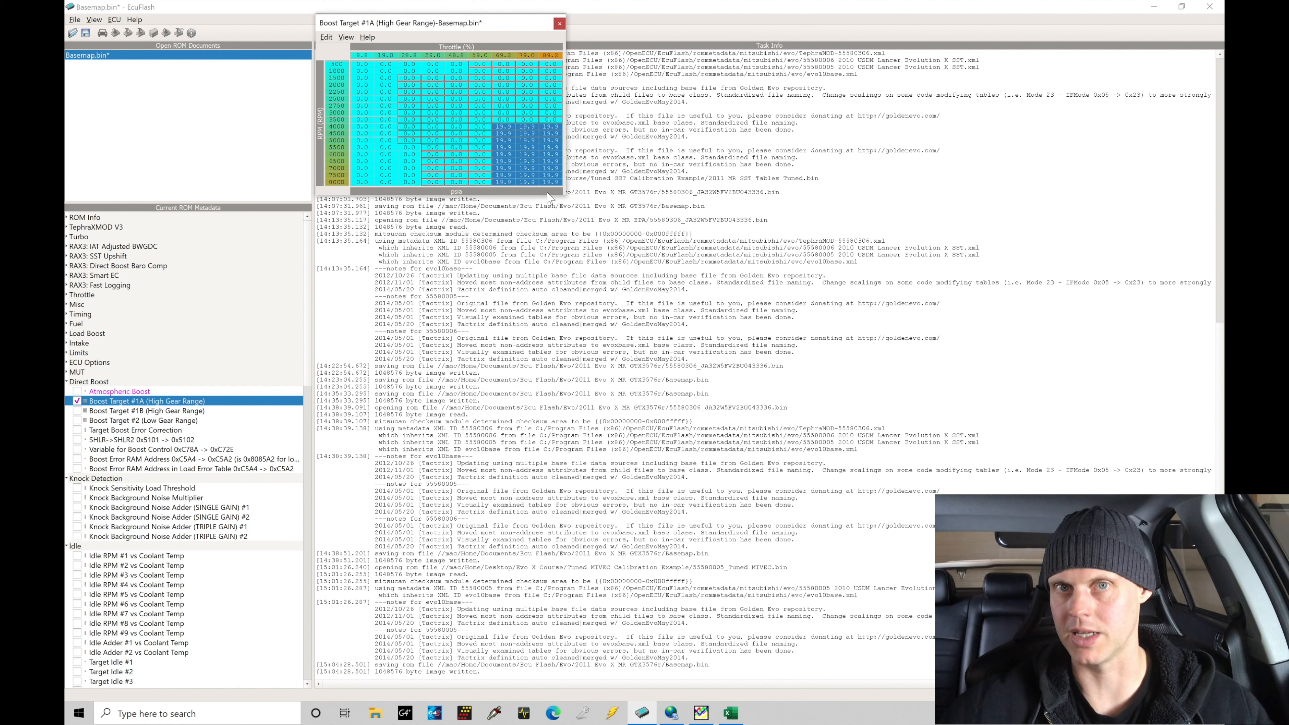
Step: Interpolate Boost Target #1A vertically from 2000 to 4000 RPM in the three highest throttle columns
left_click(502, 127)
left_click_drag(502, 125, 556, 130)
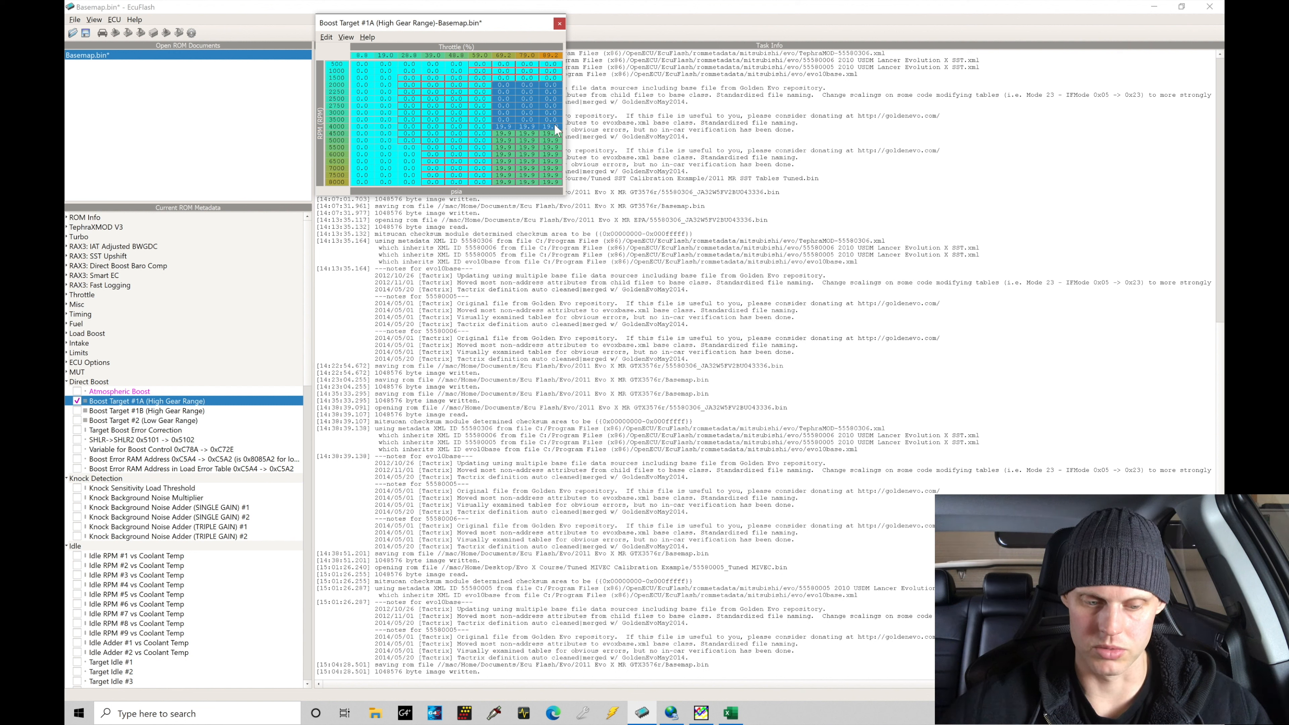
key("v")
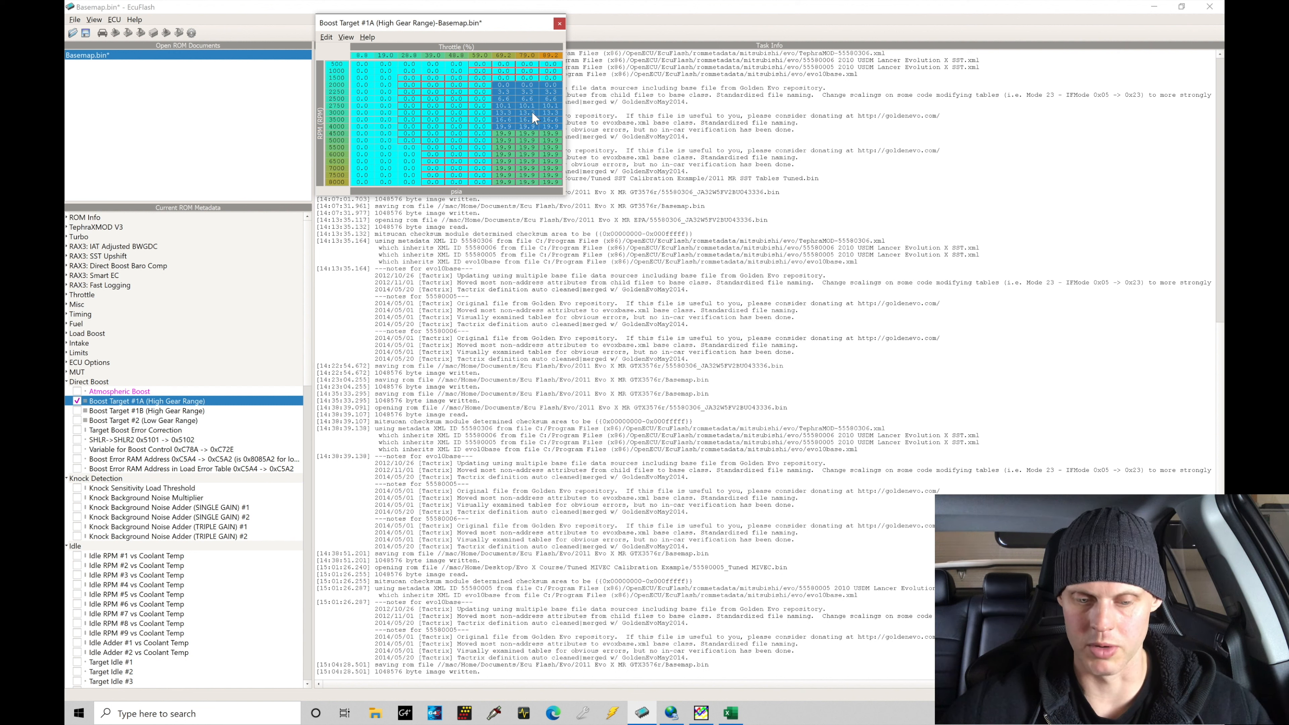
Step: Interpolate Boost Target #1A horizontally between the second and seventh throttle columns, from the row above 2000 RPM through 8000 RPM
left_click_drag(503, 92, 391, 187)
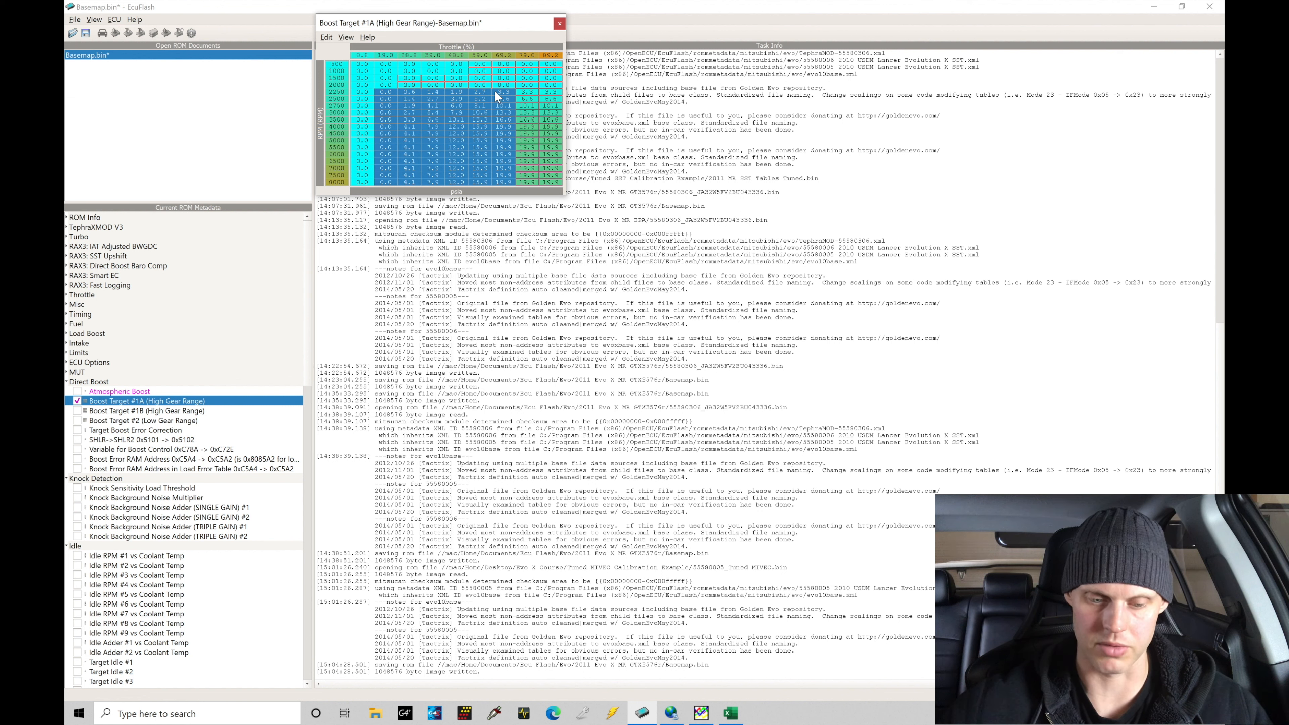
key("h")
left_click(457, 92)
Step: Copy the whole Boost Target #1A table and paste it over Boost Target #1B (High Gear Range)
left_click_drag(364, 65, 550, 182)
key("ctrl+c")
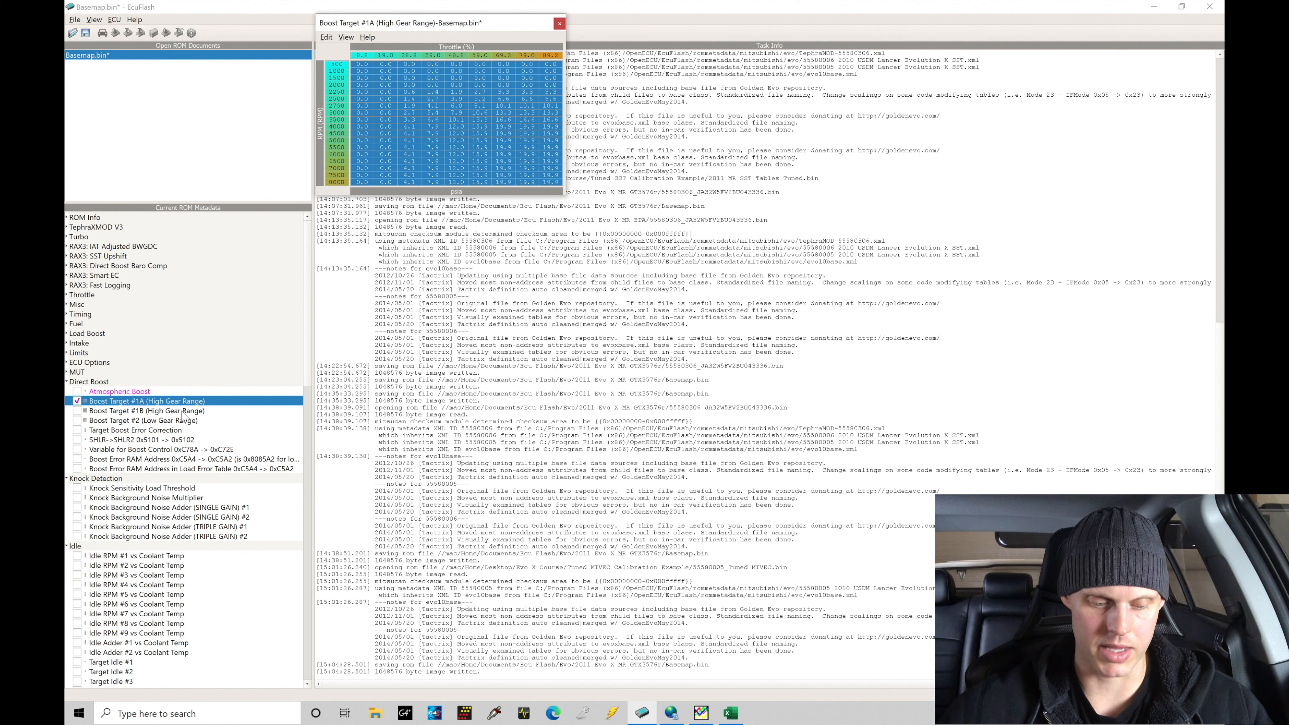
left_click(560, 24)
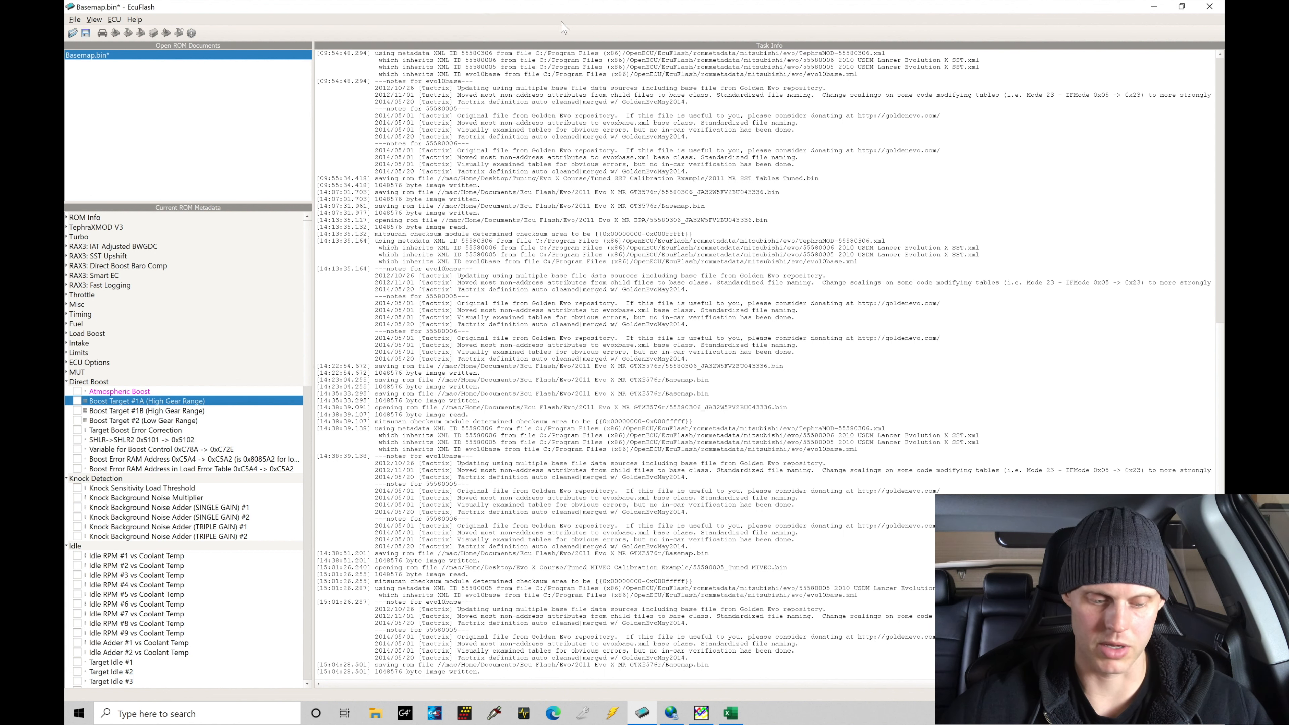
left_click(77, 411)
left_click_drag(362, 64, 543, 192)
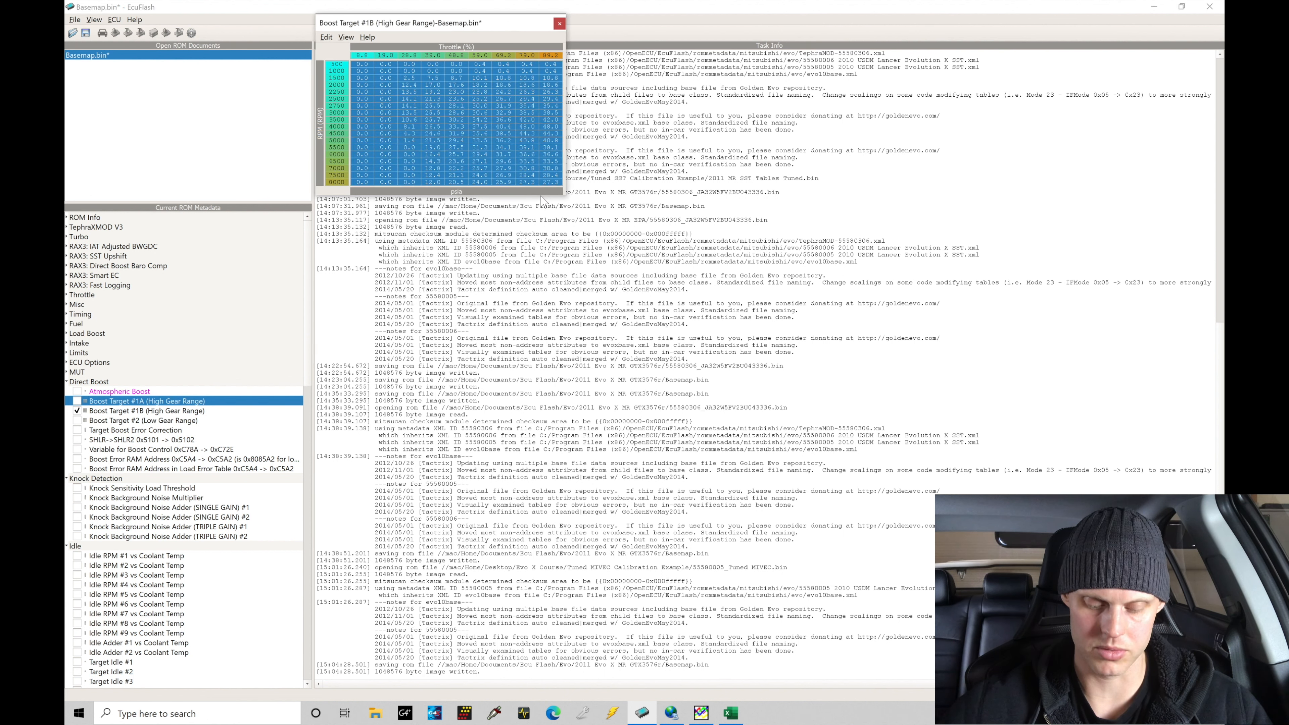
left_click(559, 23)
Step: Paste the copied boost targets over the Boost Target #2 (Low Gear Range) table and close it
left_click(77, 421)
left_click_drag(379, 67, 547, 180)
key("ctrl+v")
left_click(538, 162)
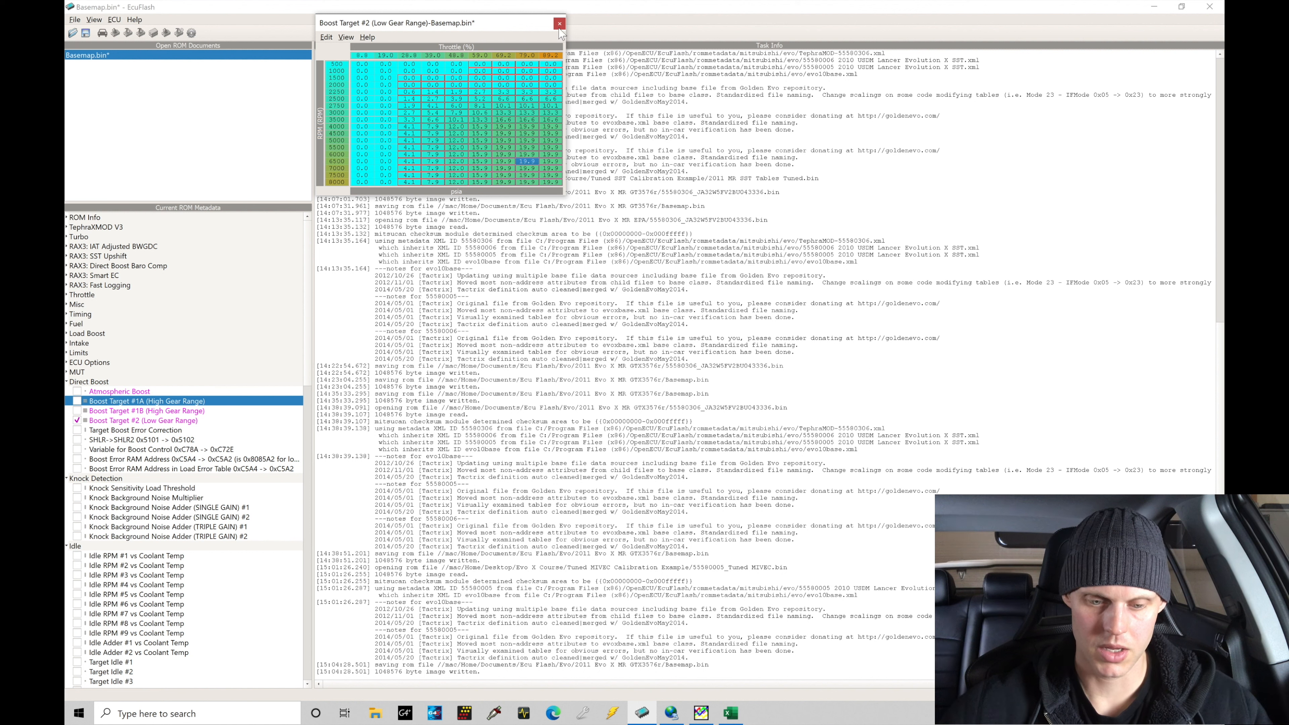
left_click(559, 23)
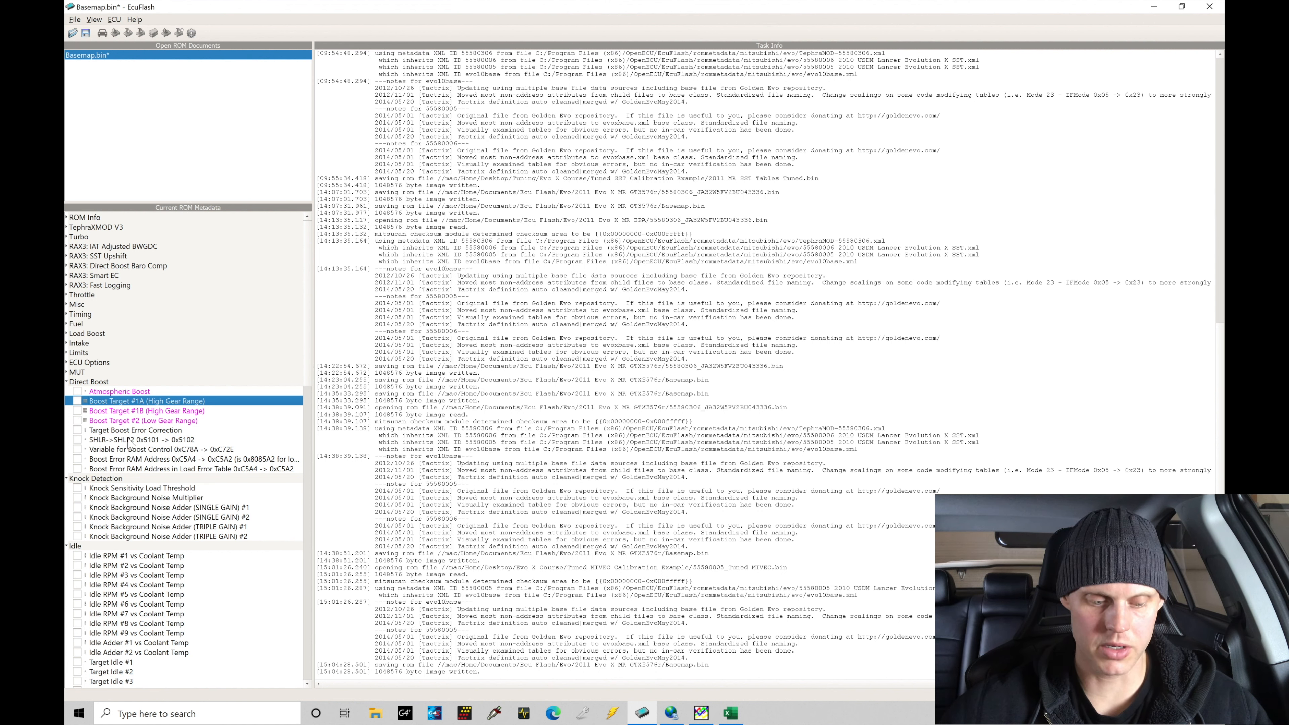
Step: Review the Target Boost Error Correction table and set the correction for the largest negative boost error to 0
left_click(77, 430)
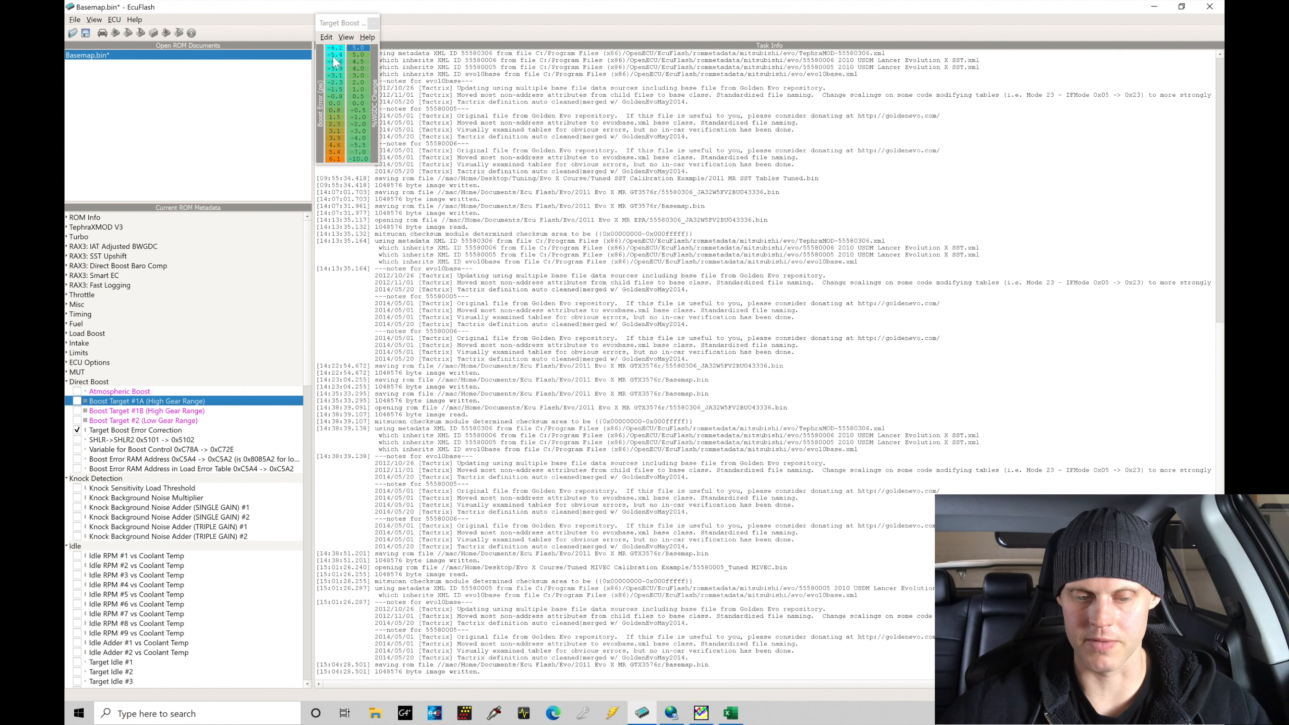
left_click(340, 103)
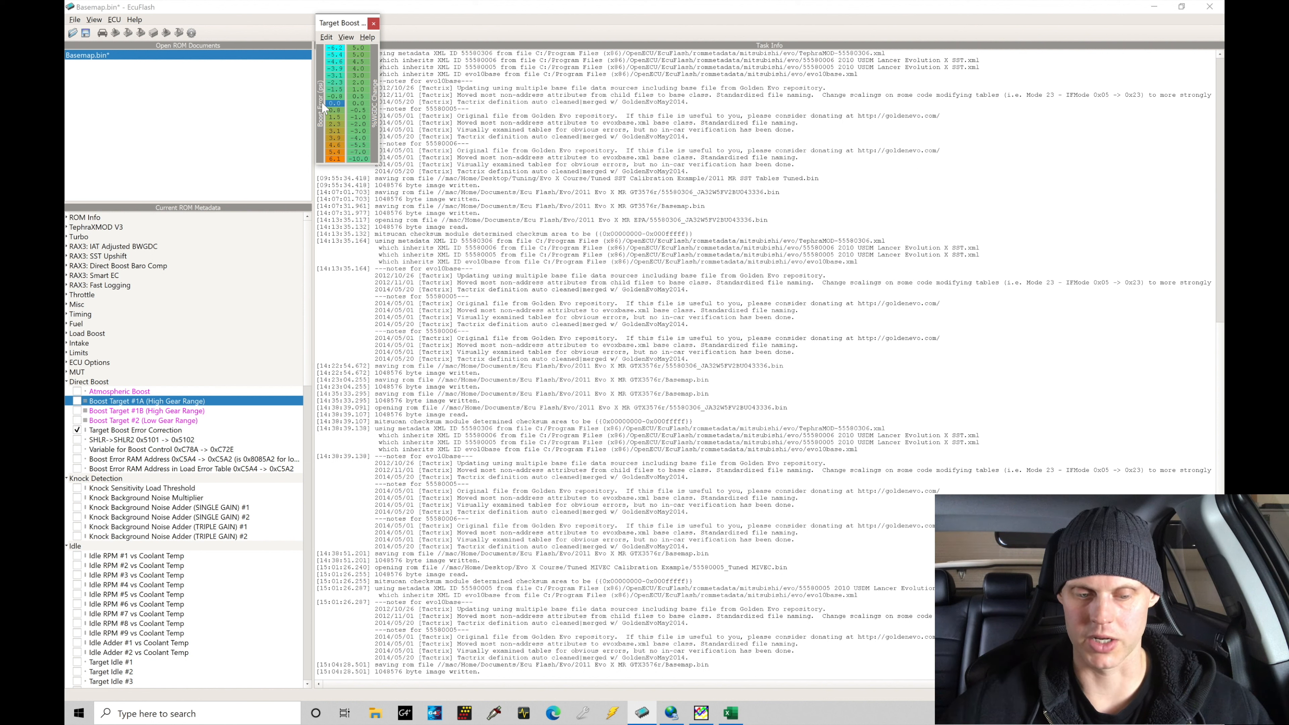
left_click_drag(363, 118, 363, 131)
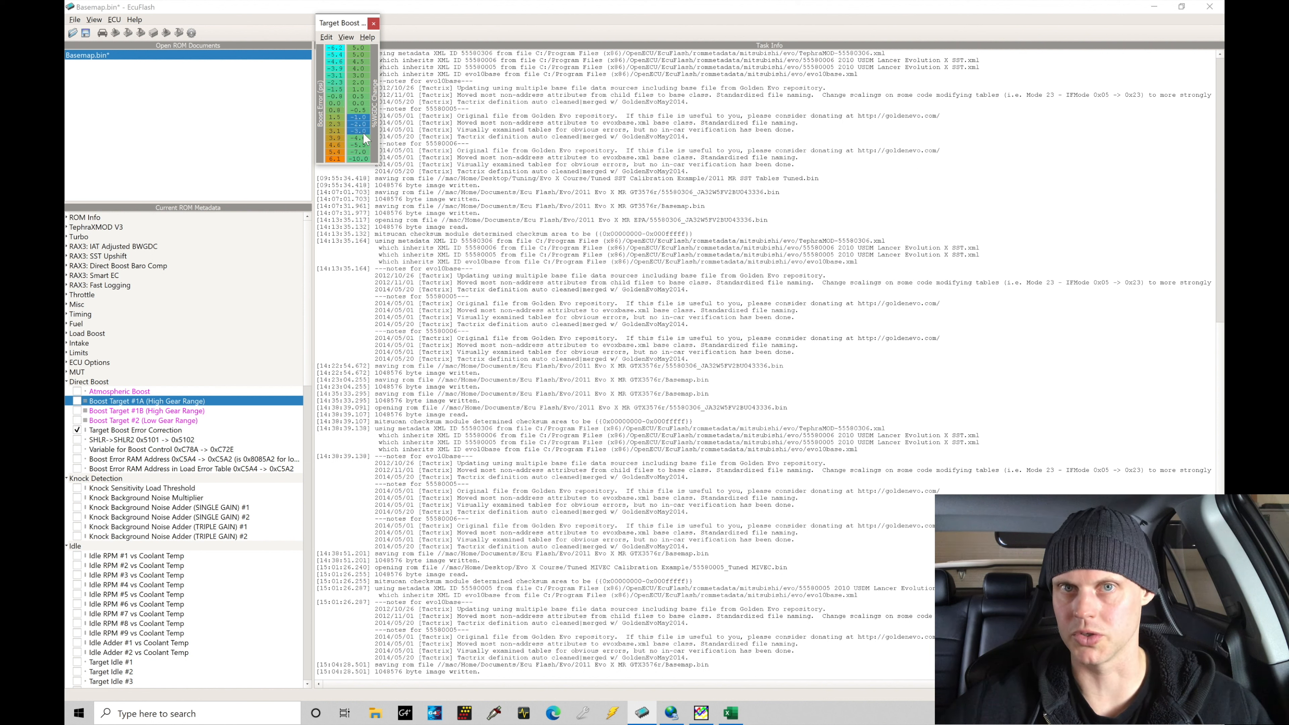
left_click(337, 104)
left_click(339, 89)
left_click(338, 69)
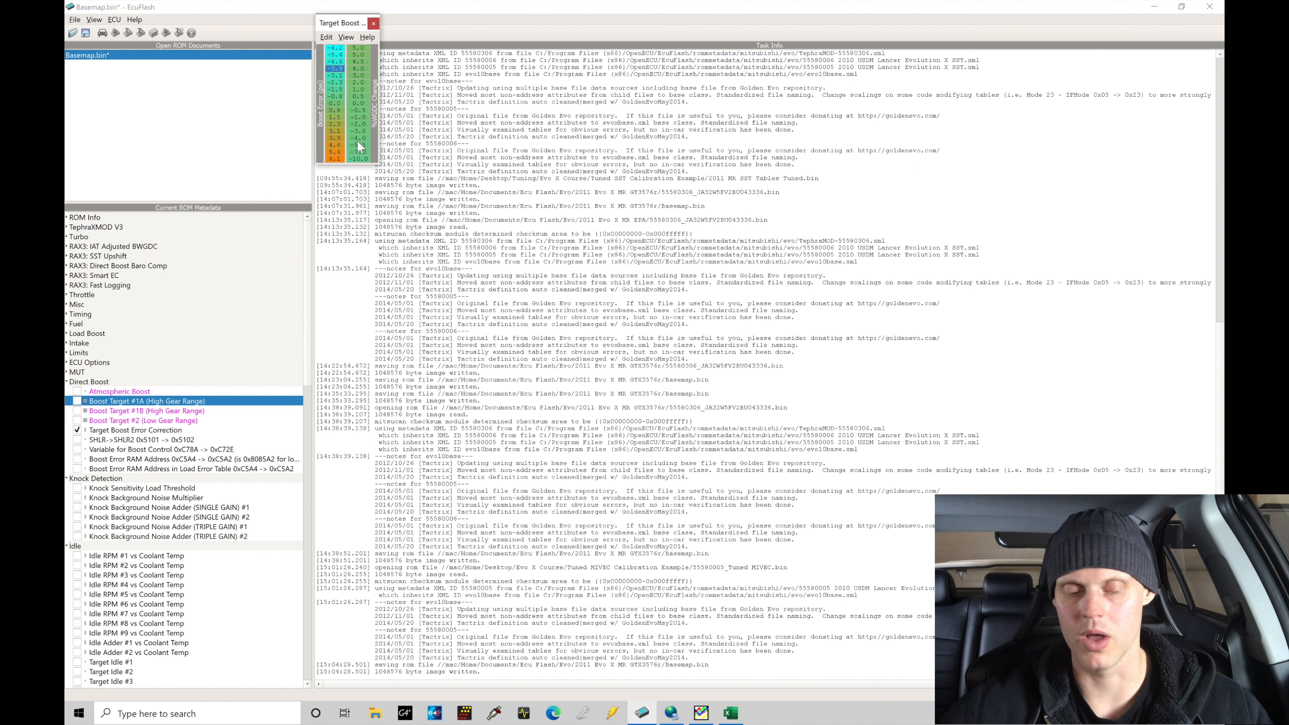
left_click(360, 55)
type("0")
key("Return")
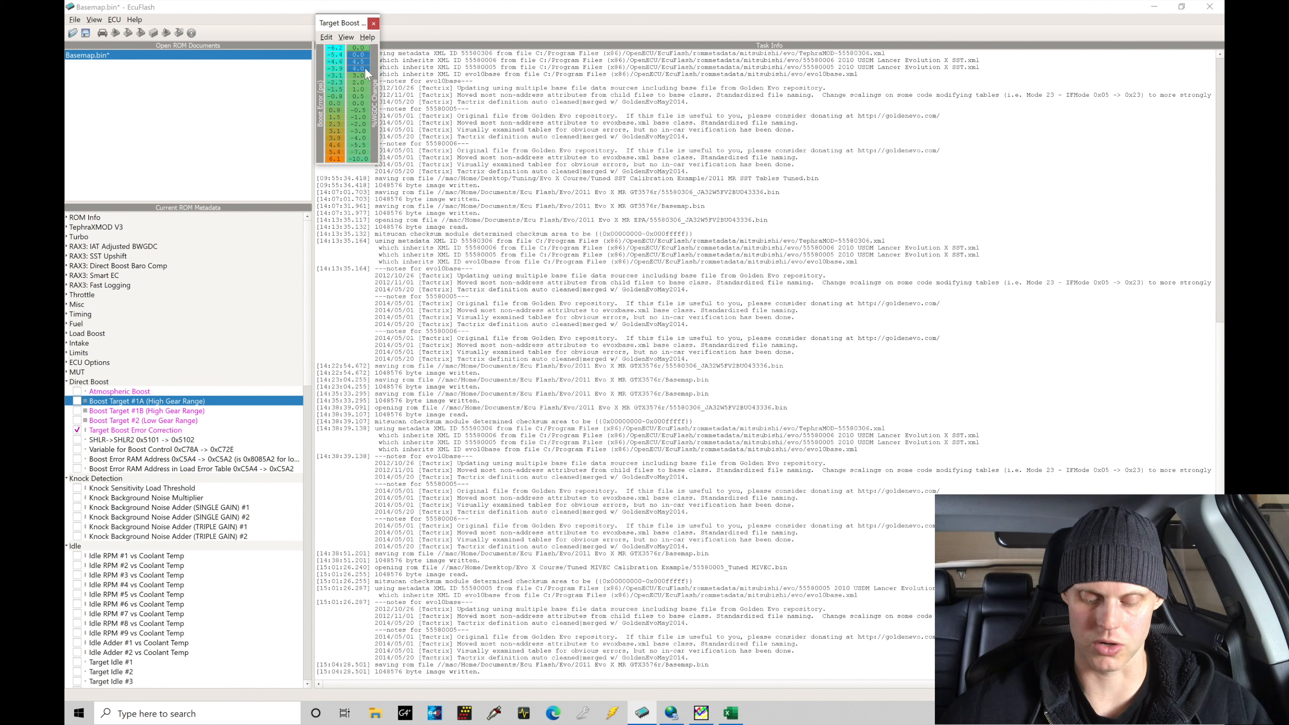
left_click(356, 90)
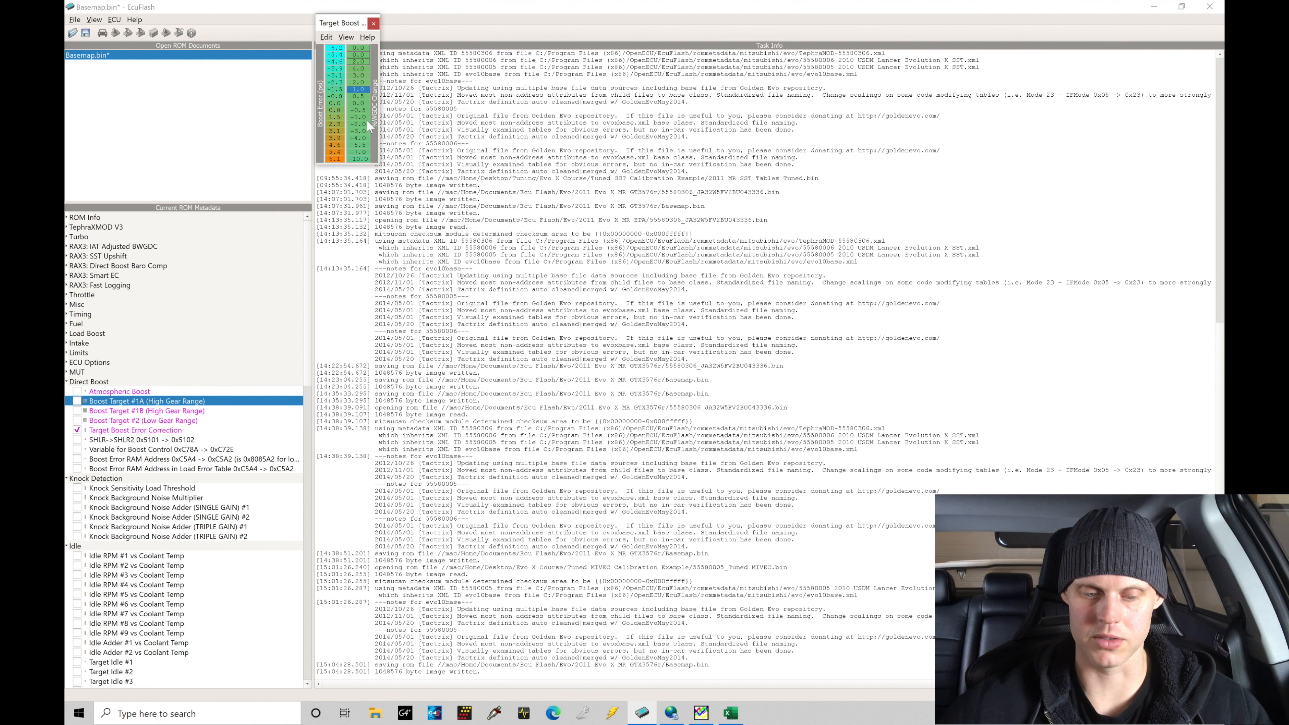
left_click(374, 24)
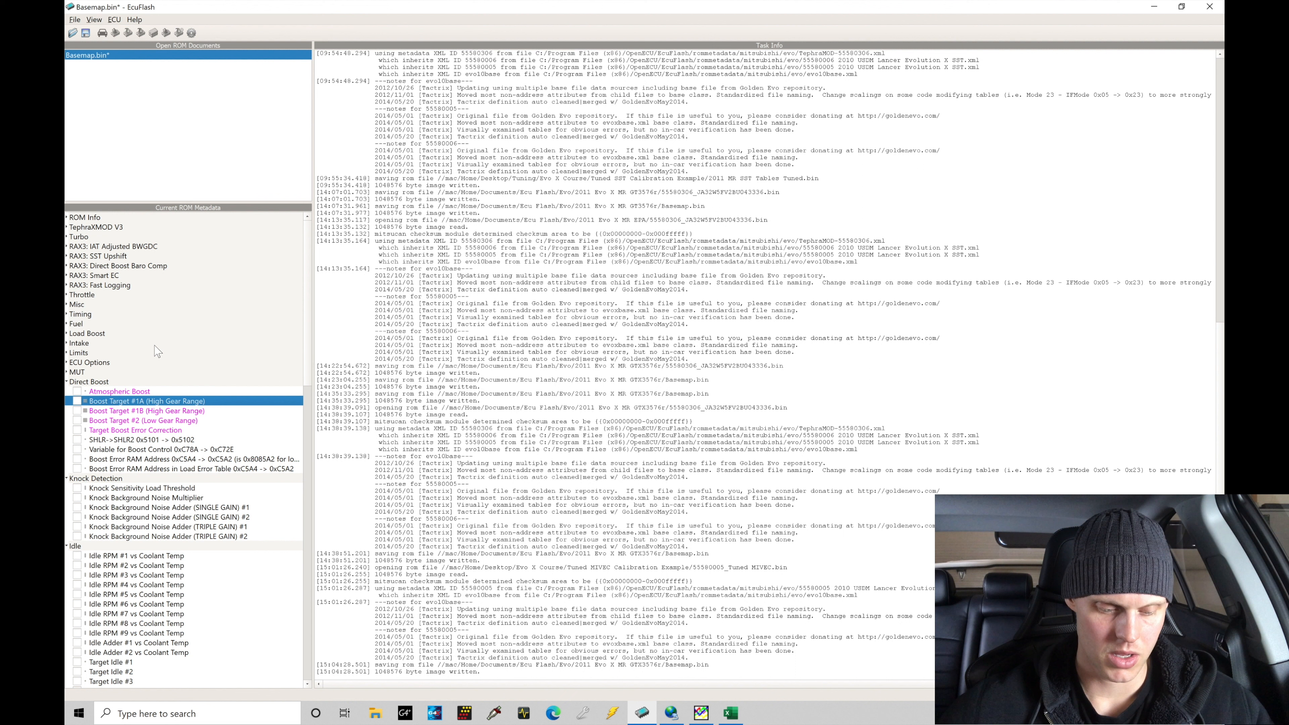
Step: Enable the SHLR->SHLR2 0x5101 -> 0x5102 option of Direct Boost
left_click(77, 439)
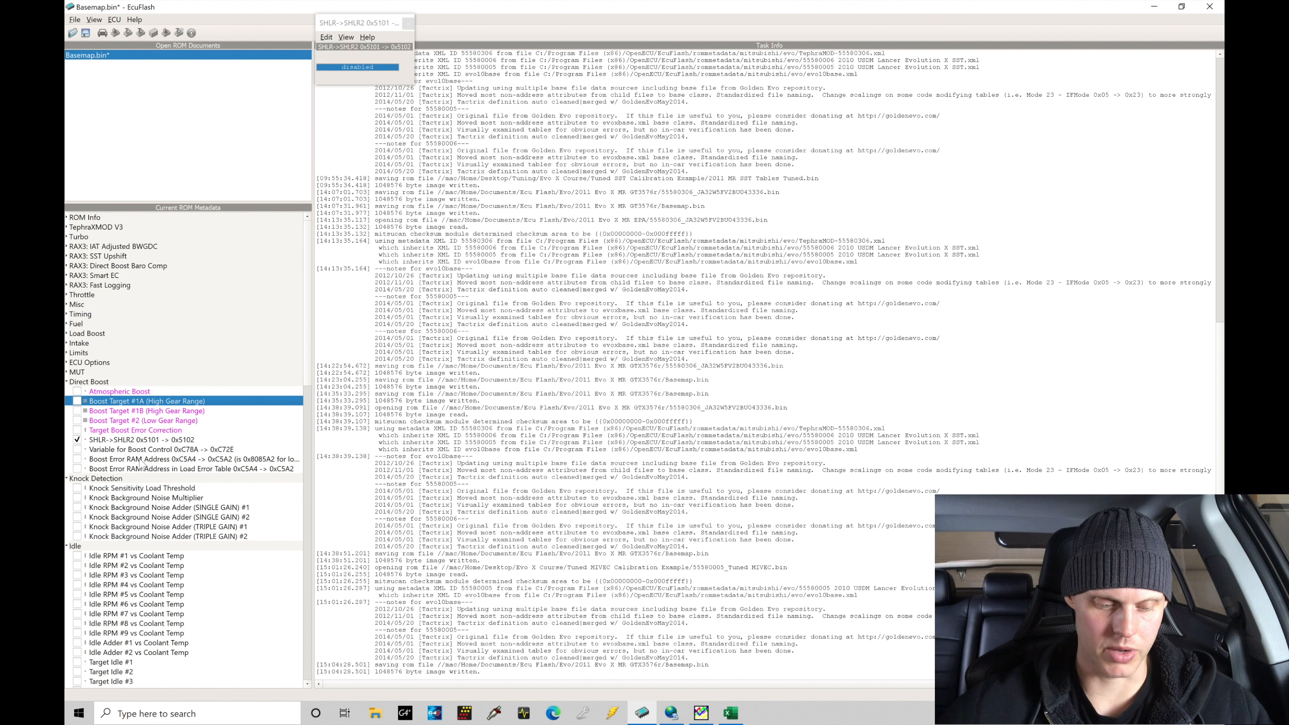
left_click(346, 64)
key("]")
left_click(408, 24)
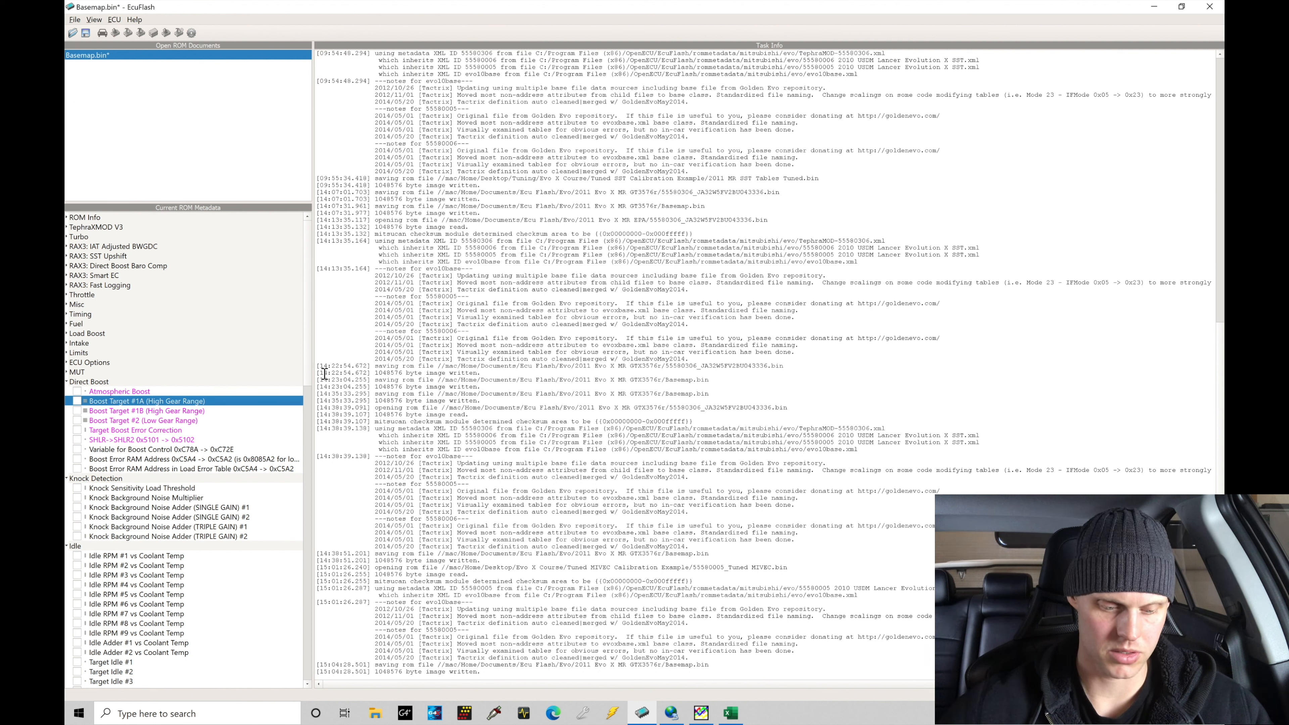
Step: Enable the Variable for Boost Control 0xC78A -> 0xC72E option
scroll(312, 390, "down", 2)
scroll(312, 390, "down", 1)
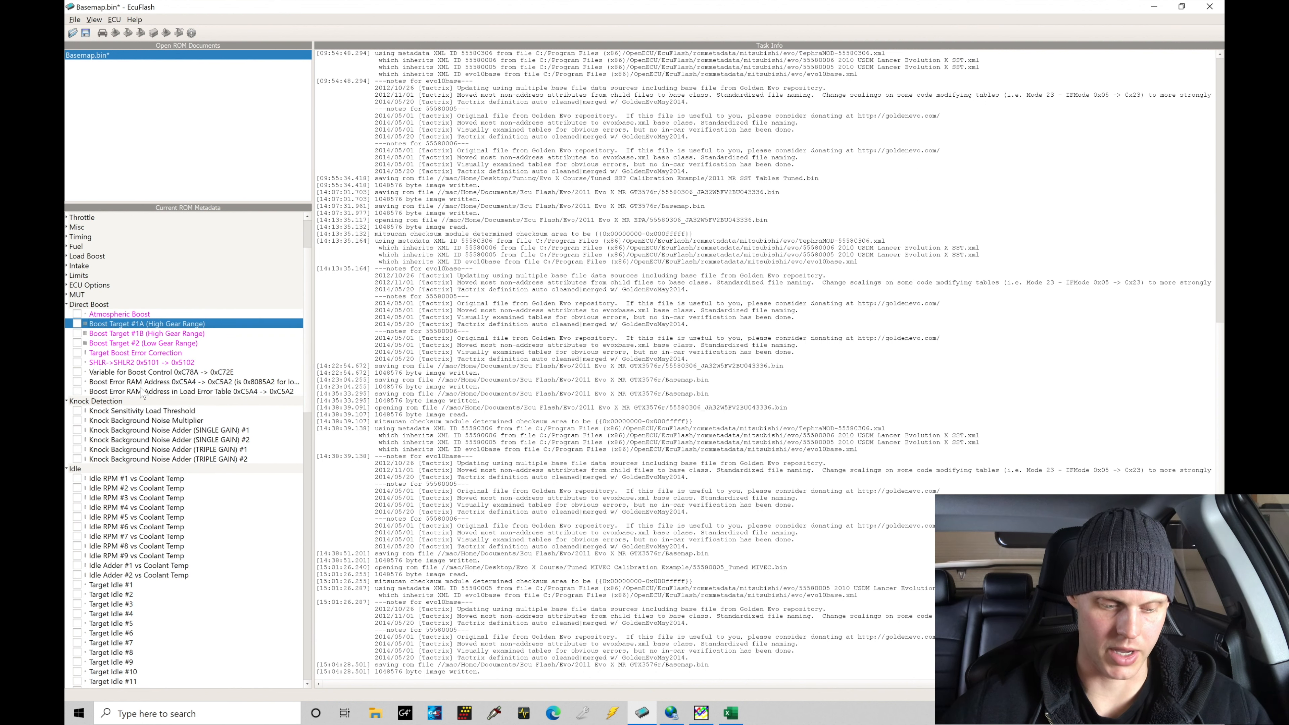
left_click(77, 373)
left_click(363, 67)
key("]")
left_click(443, 23)
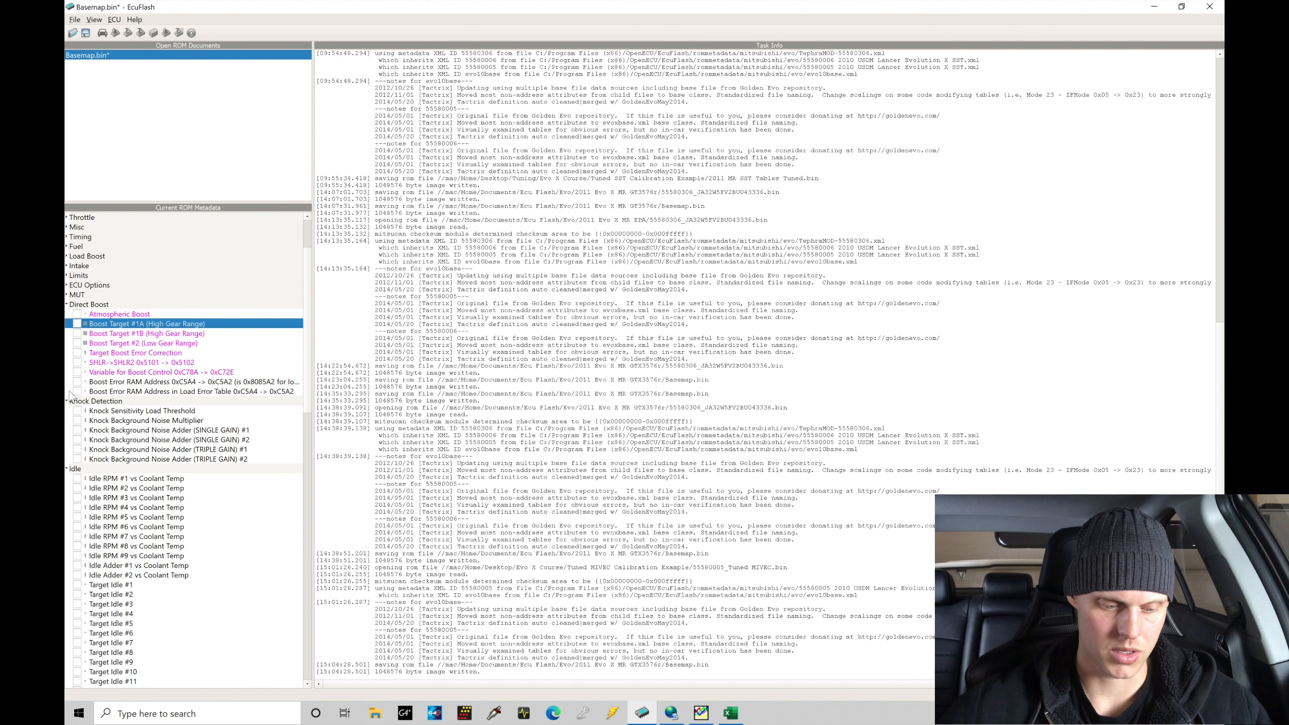
Step: Enable the Boost Error RAM Address 0xC5A4 -> 0xC5A2 option used for logging
left_click(77, 382)
left_click(390, 68)
key("]")
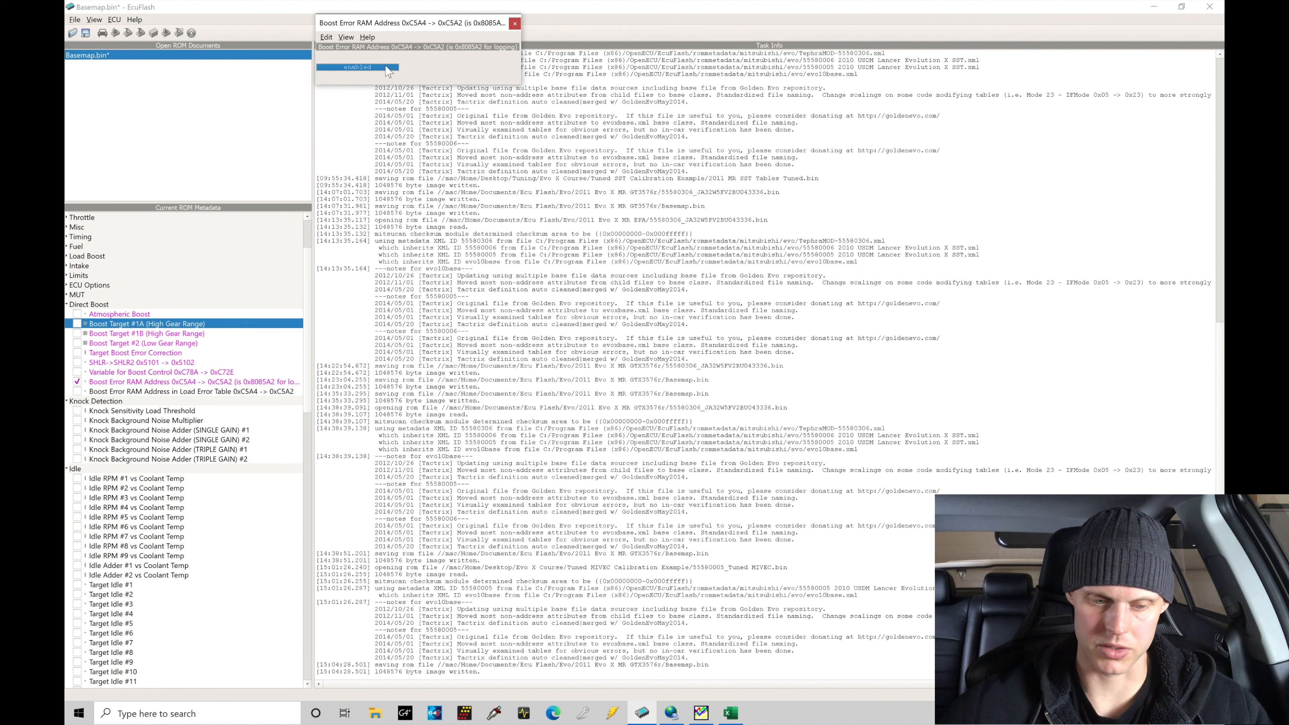
left_click(514, 24)
Step: Enable the Boost Error RAM Address in Load Error Table 0xC5A4 -> 0xC5A2 option
left_click(77, 391)
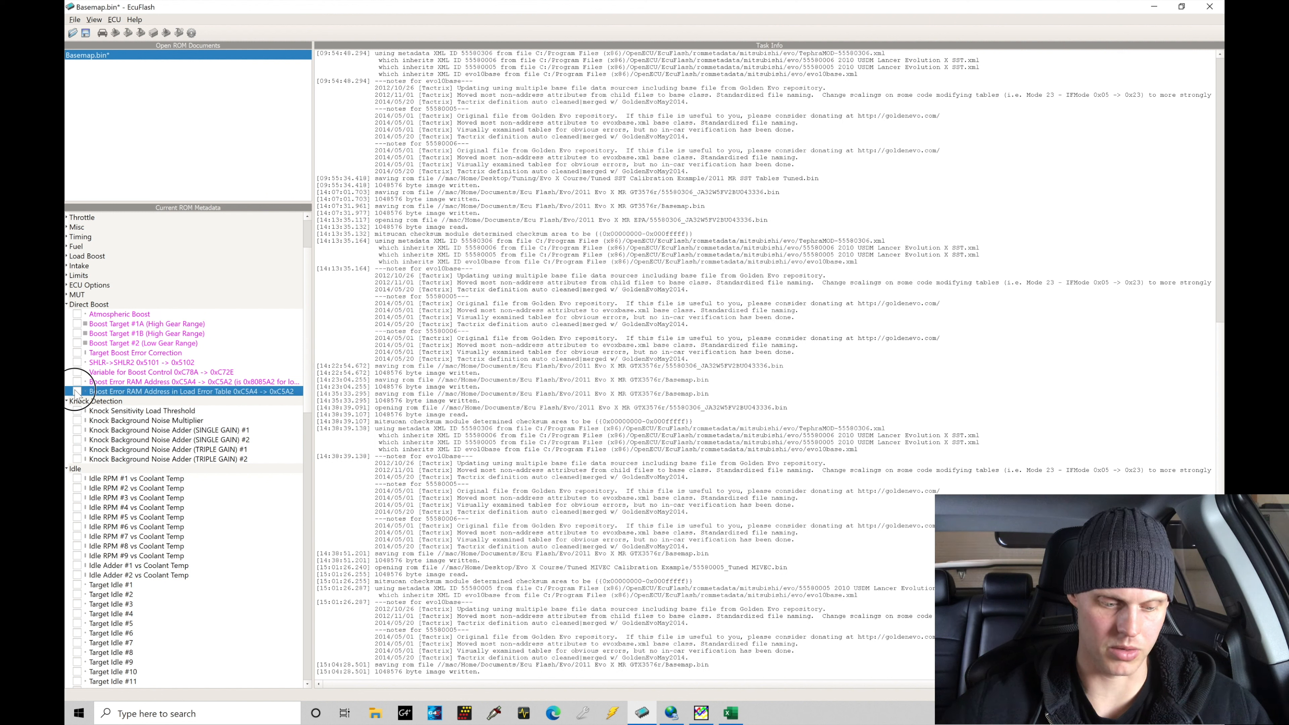
left_click(371, 68)
key("]")
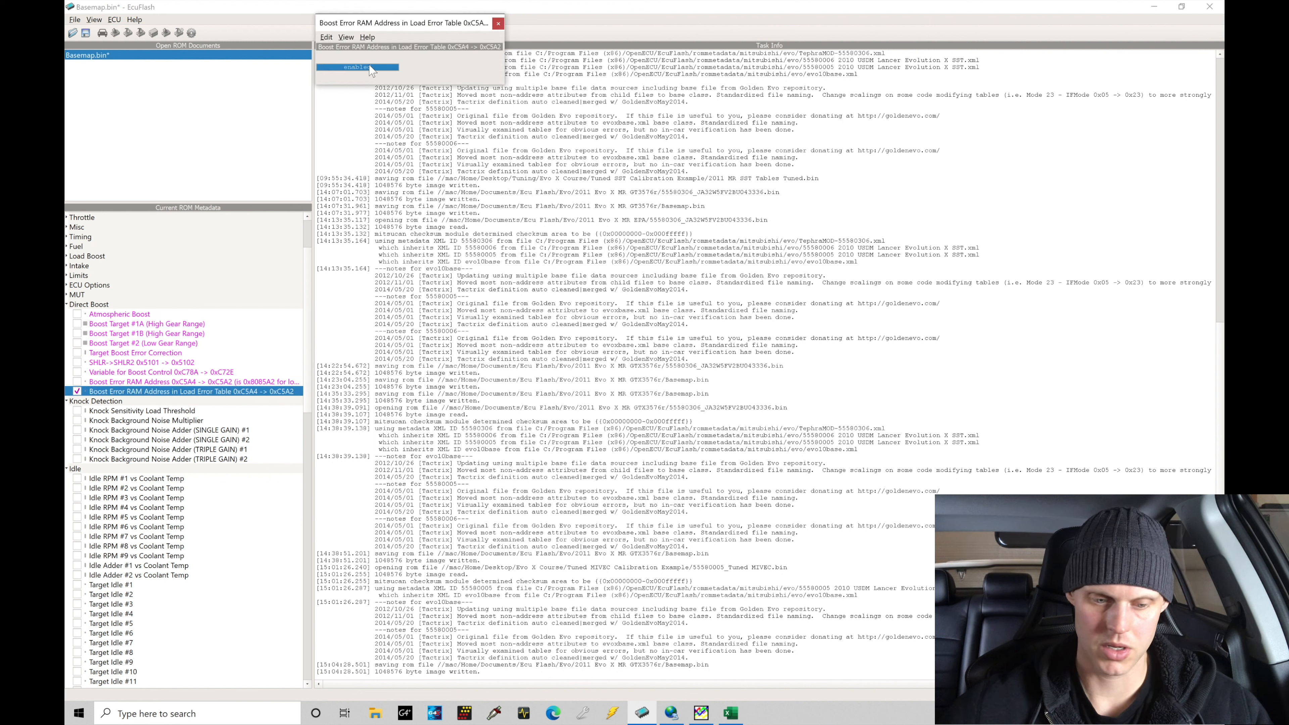
left_click(498, 24)
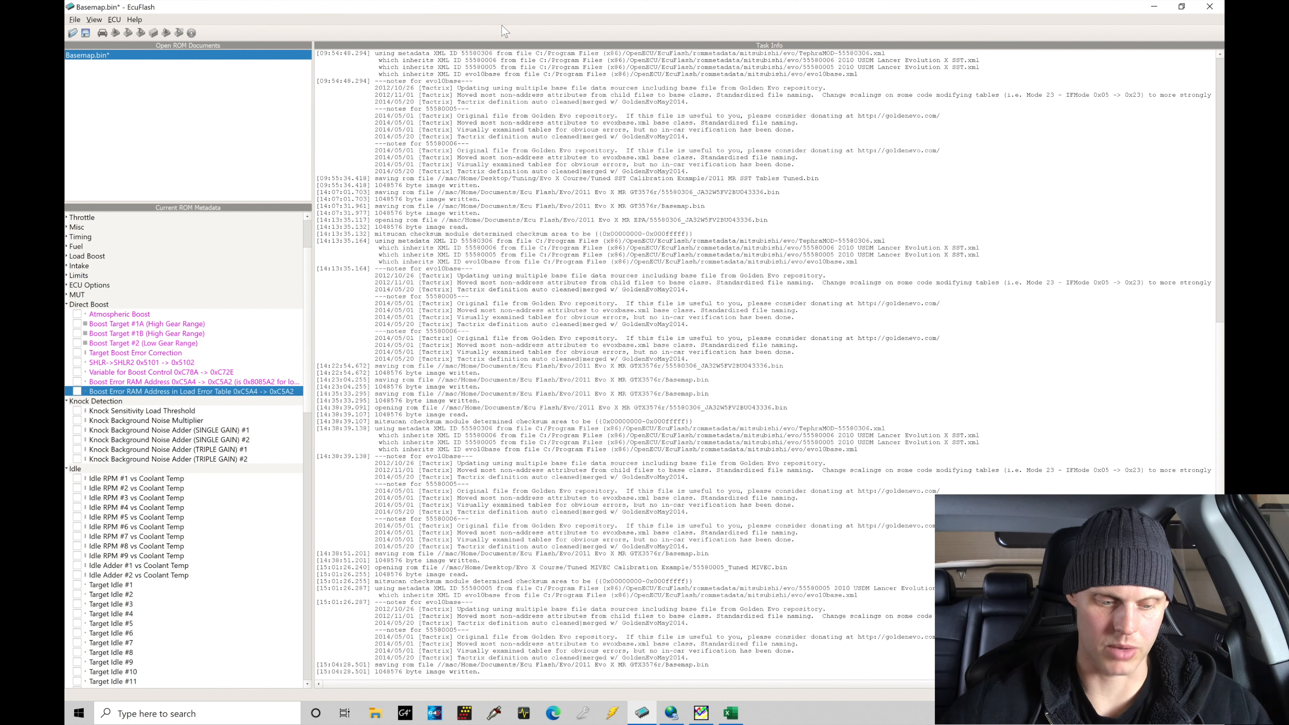
Step: Review the Knock Background Noise Multiplier and Knock Sensitivity Load Threshold tables in the Knock Detection category
left_click(68, 305)
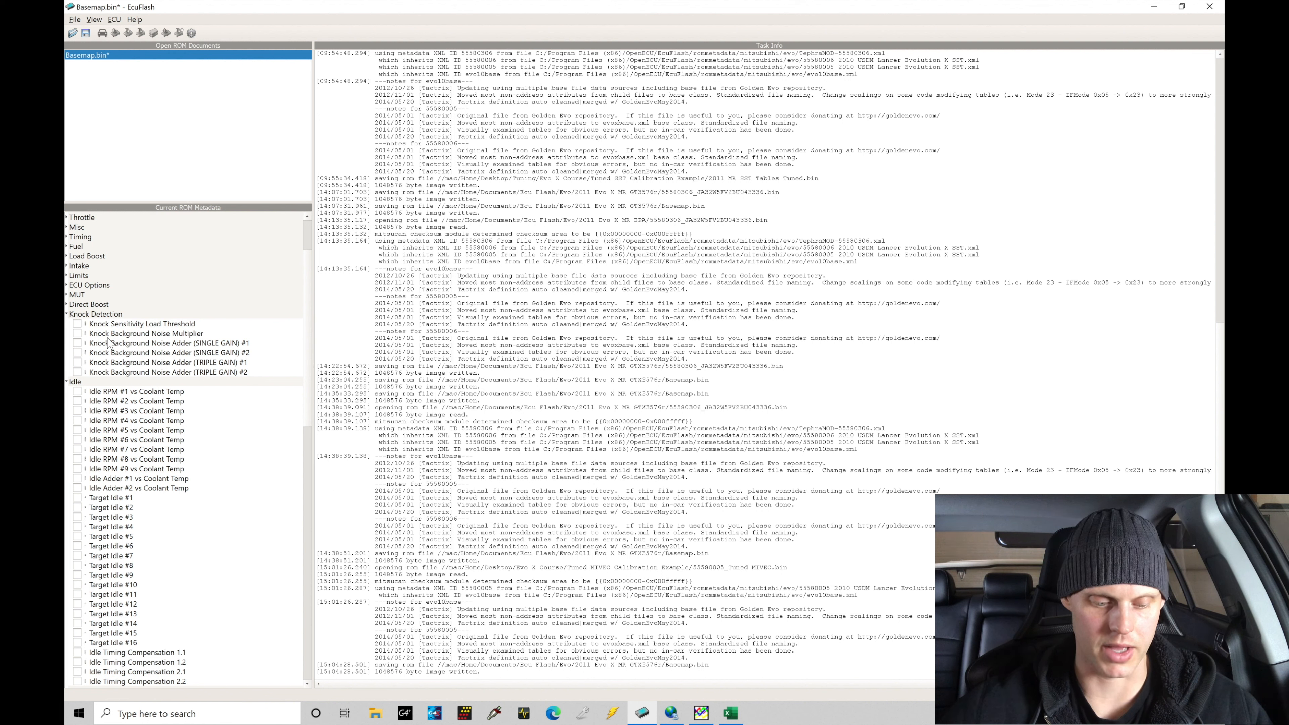
left_click(77, 333)
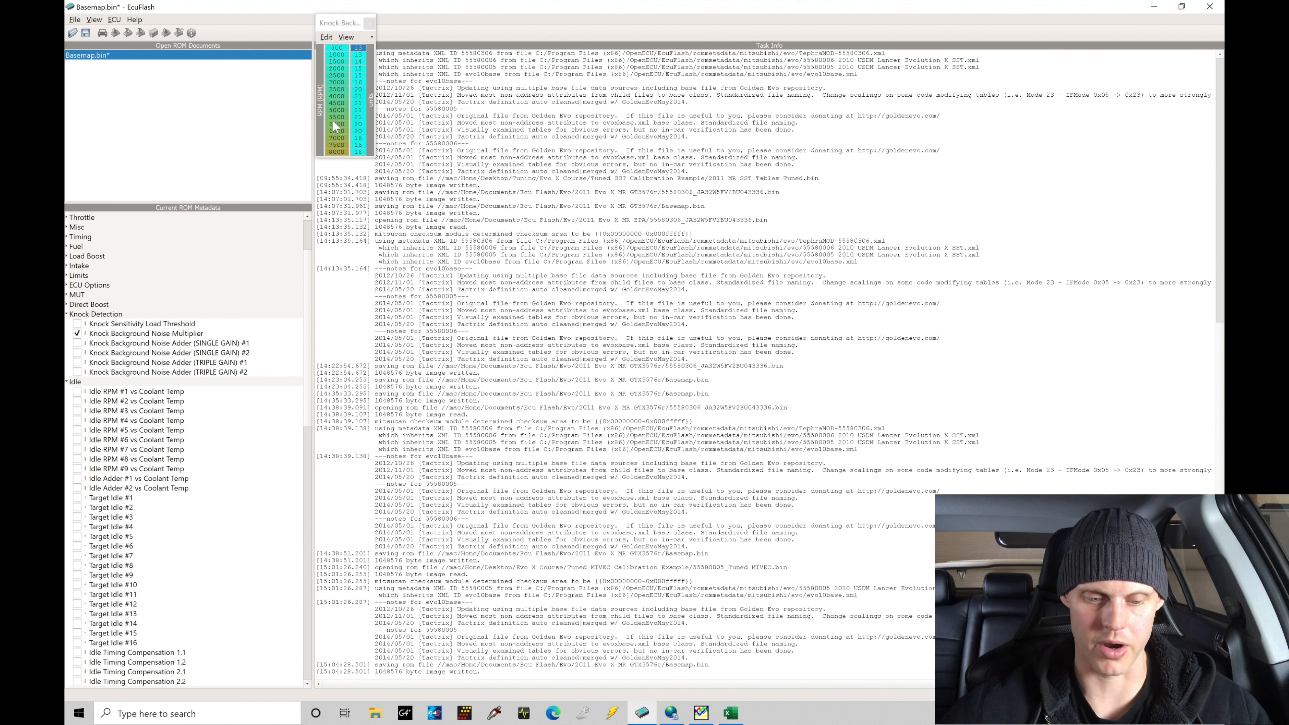
left_click(370, 23)
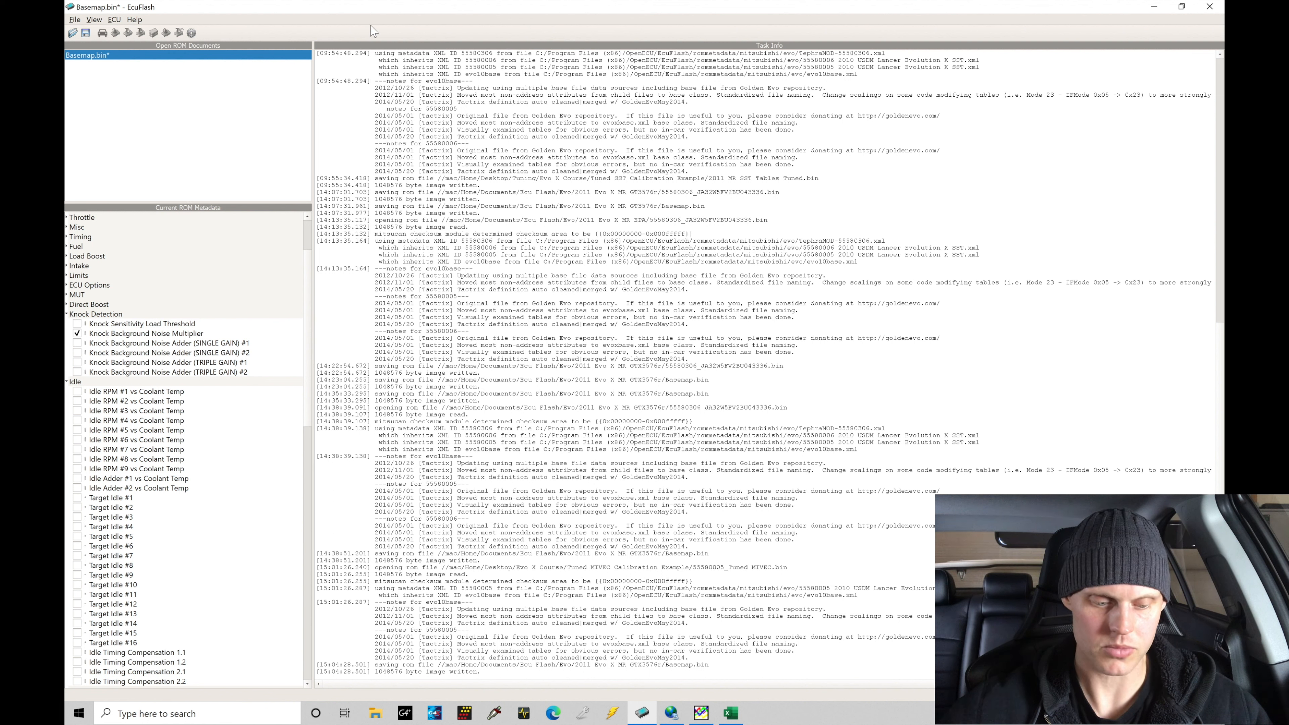
left_click(77, 324)
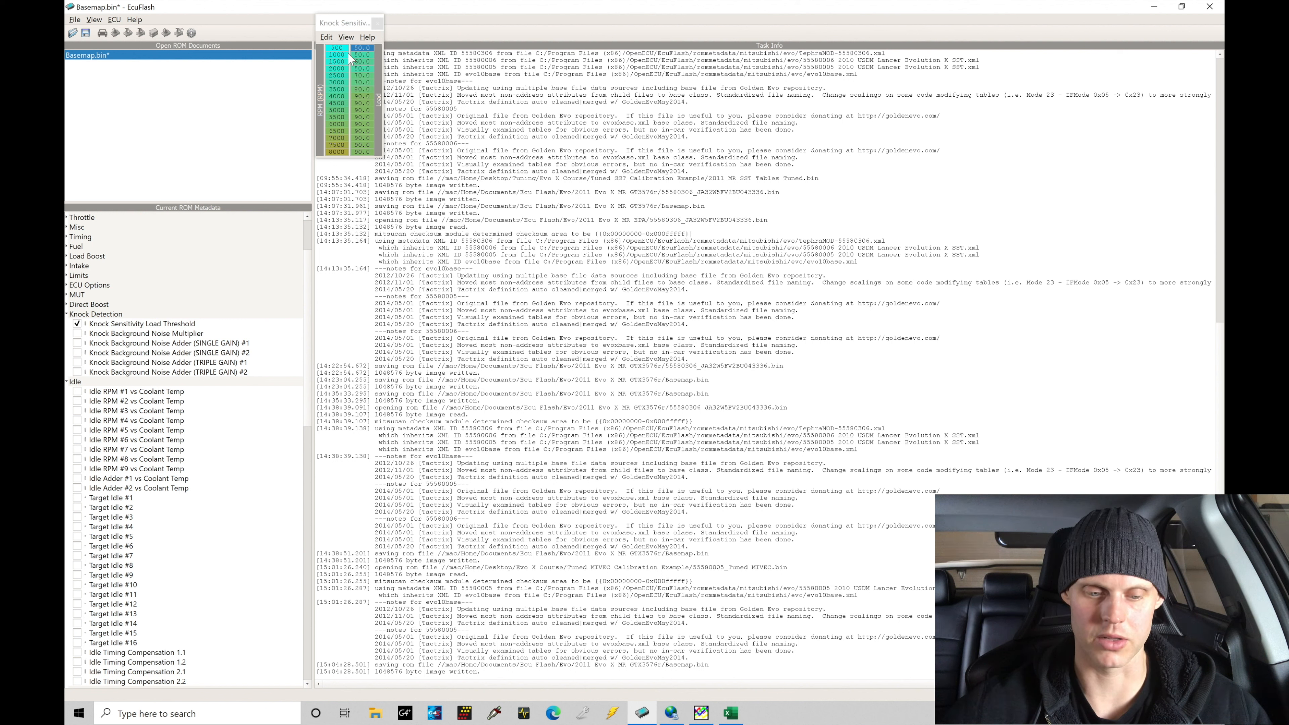
left_click(377, 23)
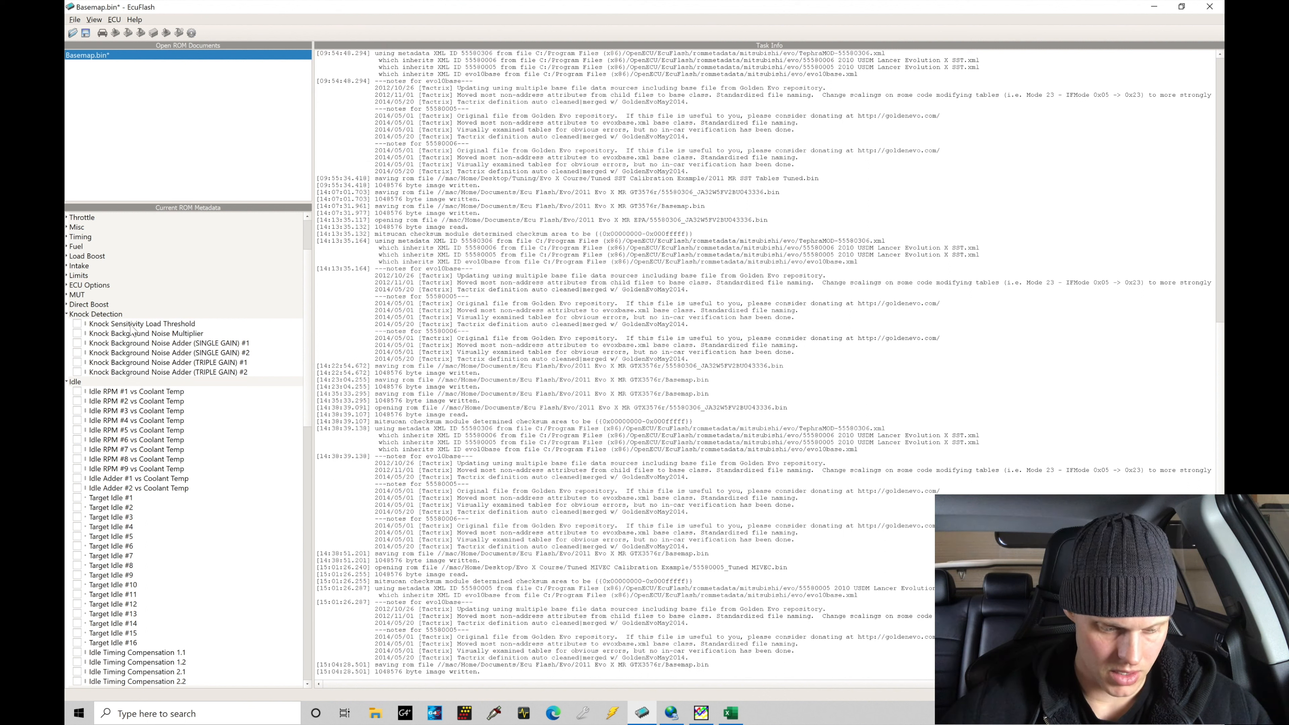
Step: Look through the single-gain and triple-gain Knock Background Noise Adder tables and the multiplier table, and collapse the Knock Detection category
left_click(77, 343)
left_click(77, 352)
left_click(77, 352)
left_click(78, 362)
left_click(77, 361)
left_click(78, 372)
left_click(77, 372)
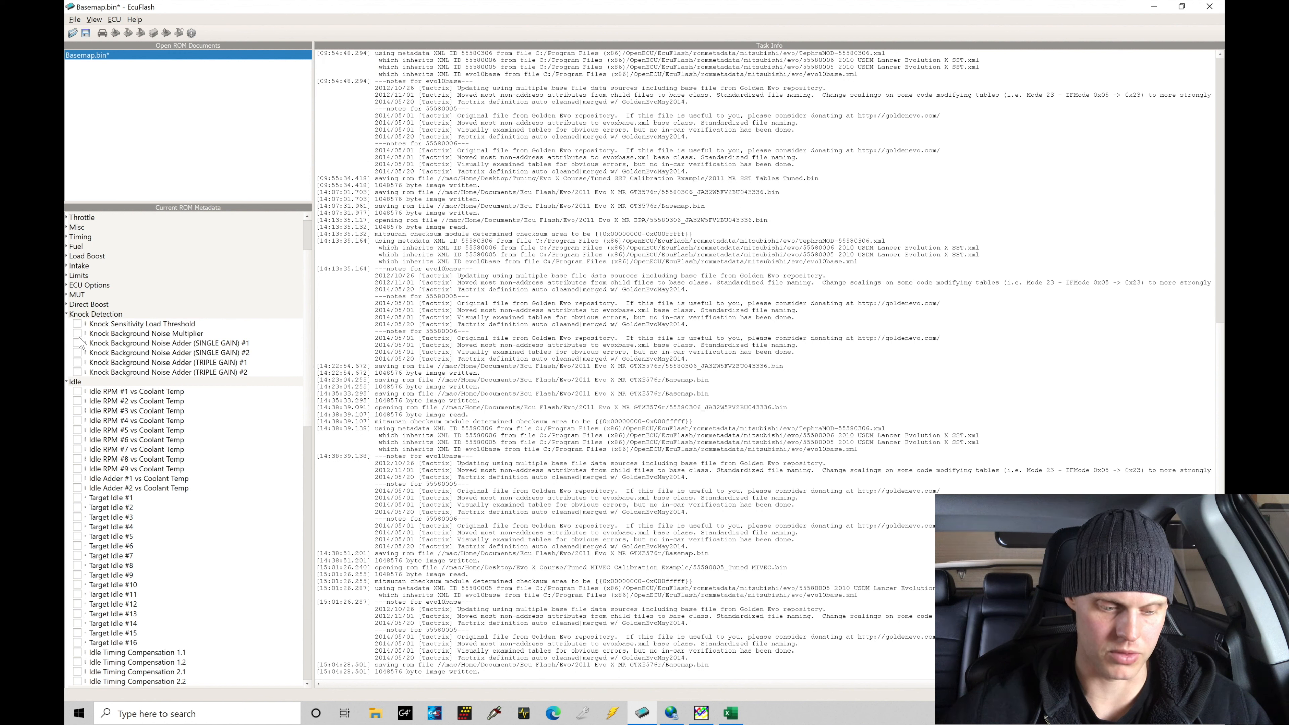
left_click(77, 334)
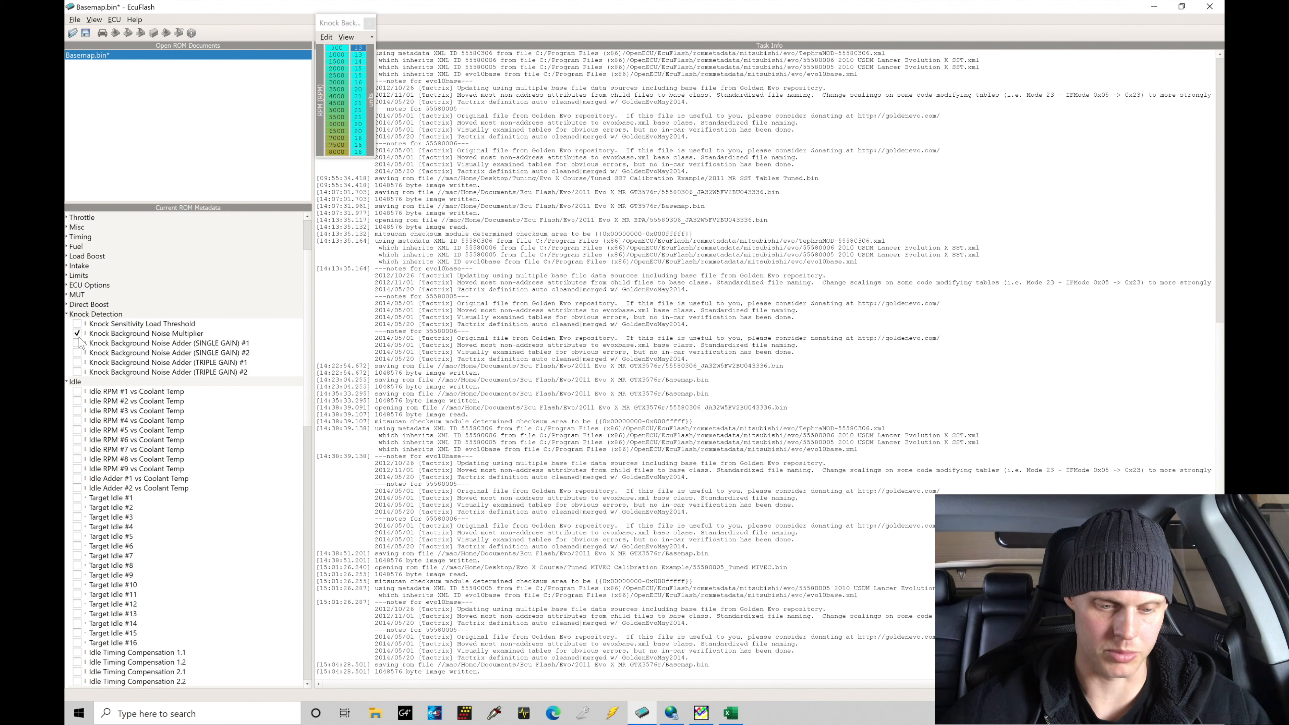
left_click(67, 314)
Step: Set the two hottest coolant temperature cells of the Idle RPM #1 vs Coolant Temp table to 950 RPM
left_click(77, 334)
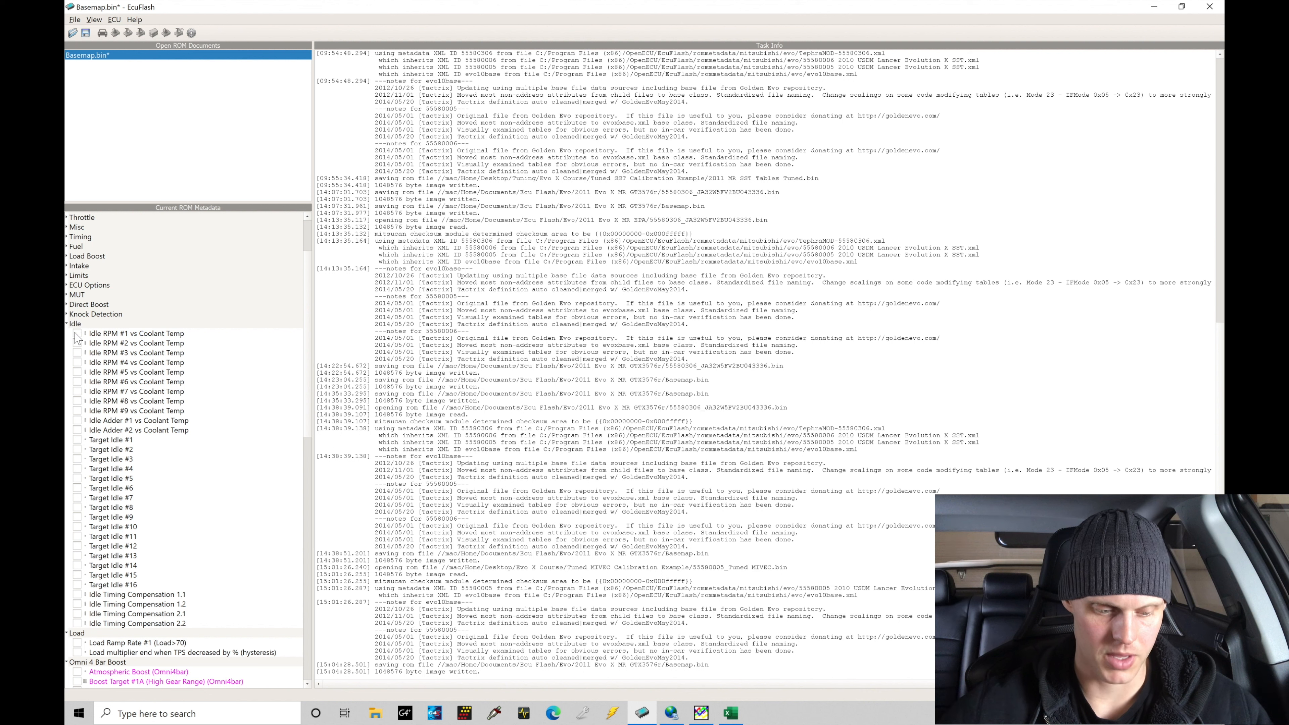
left_click_drag(360, 115, 356, 131)
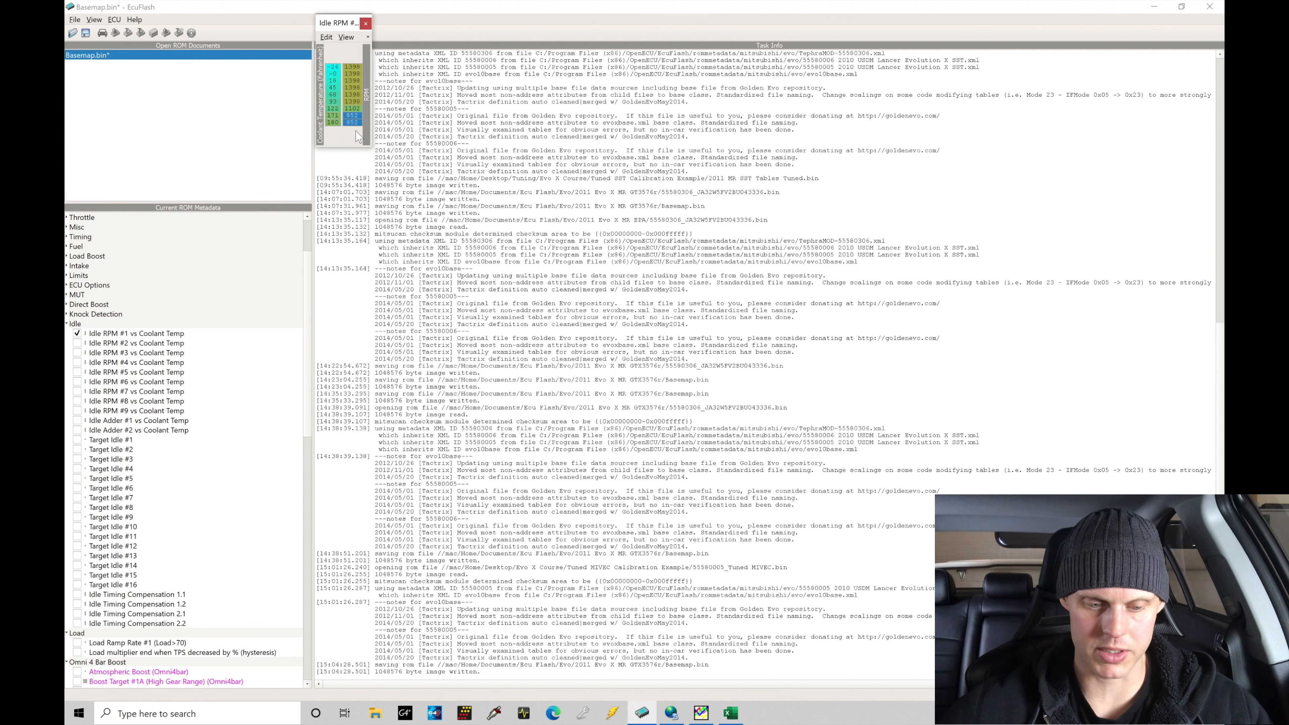
key("equal")
key("Return")
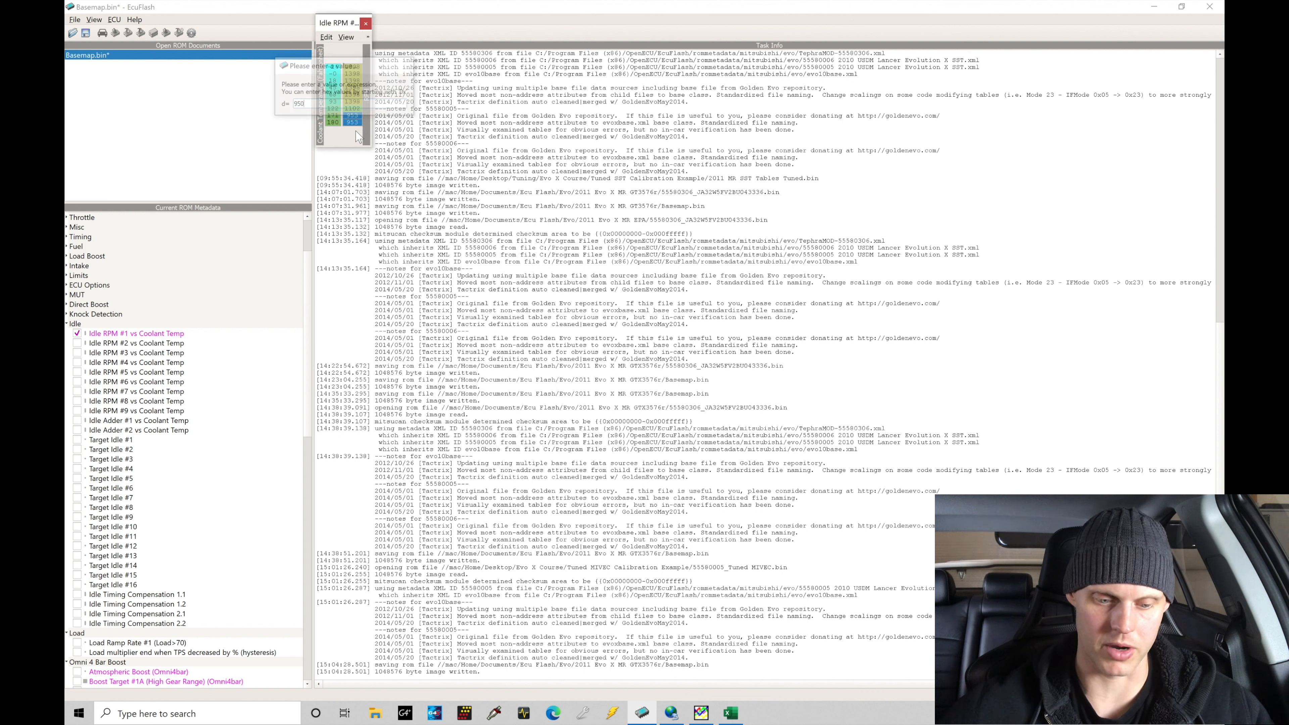
left_click(365, 26)
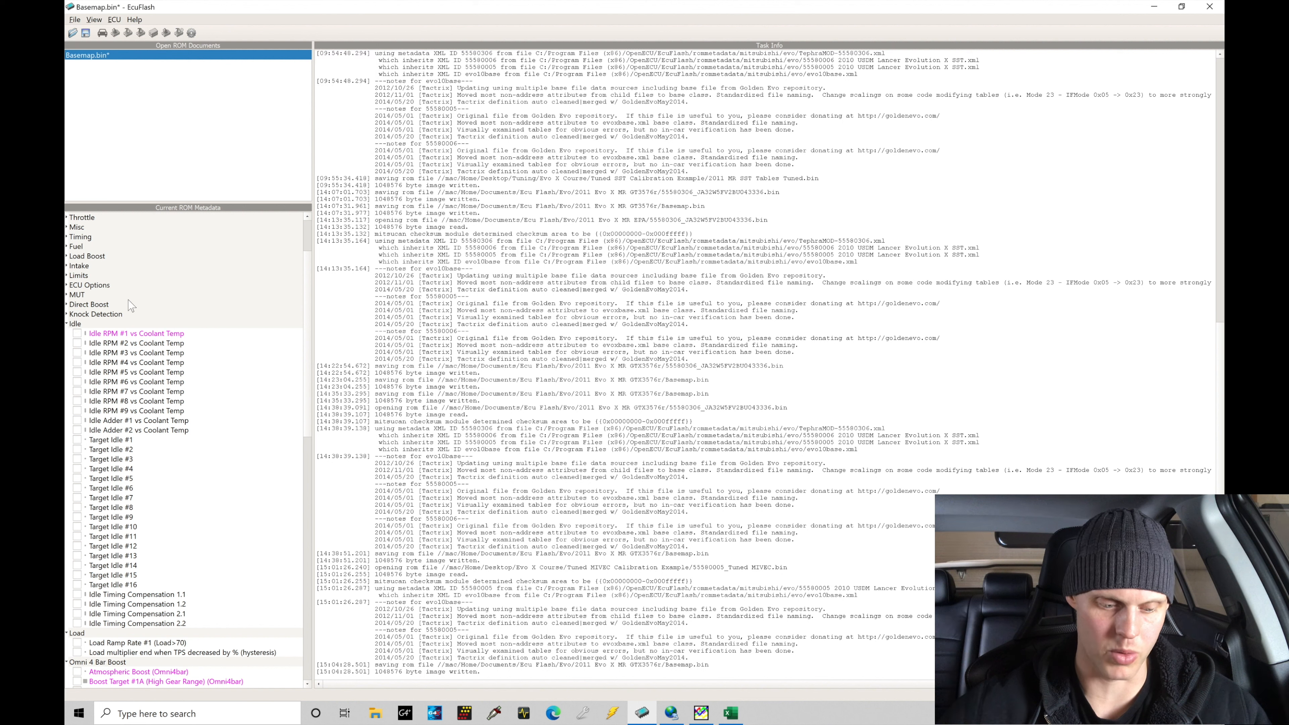
Step: Set the two hottest coolant temperature cells of the Idle RPM #2 vs Coolant Temp table to 950 RPM
left_click(77, 344)
left_click_drag(352, 115, 356, 123)
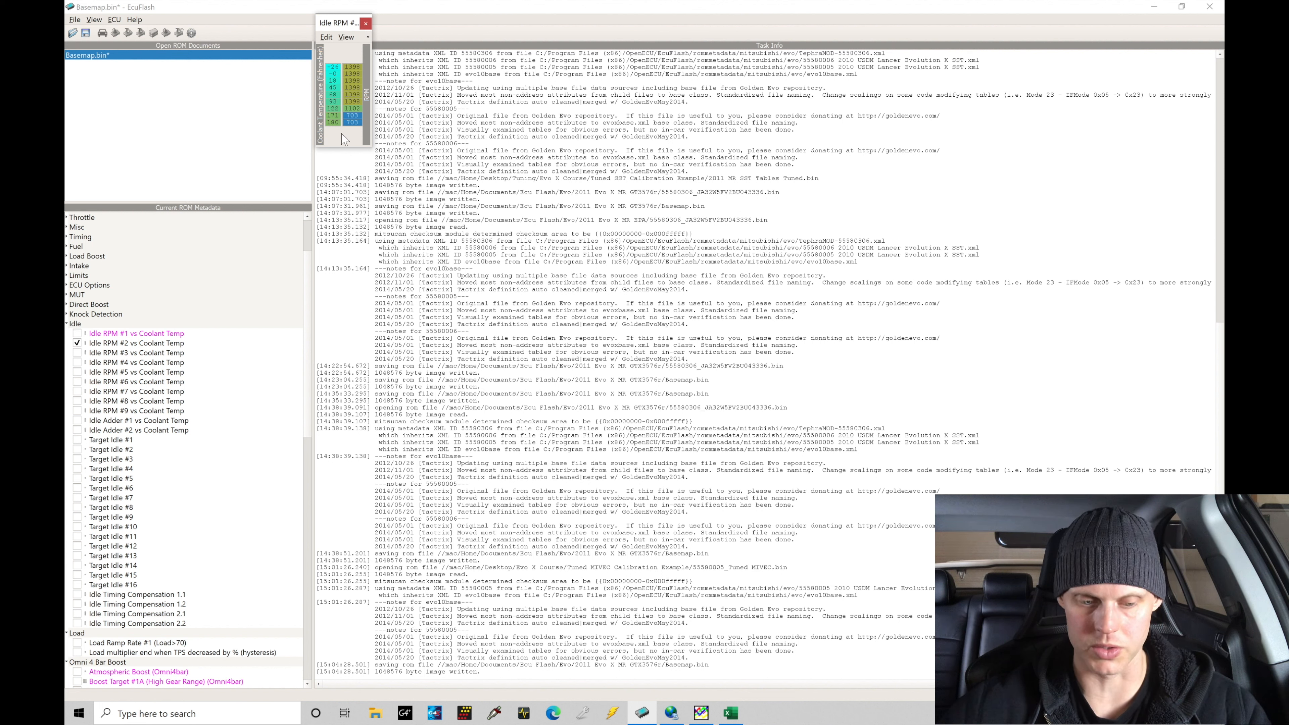
key("equal")
type("950")
key("Return")
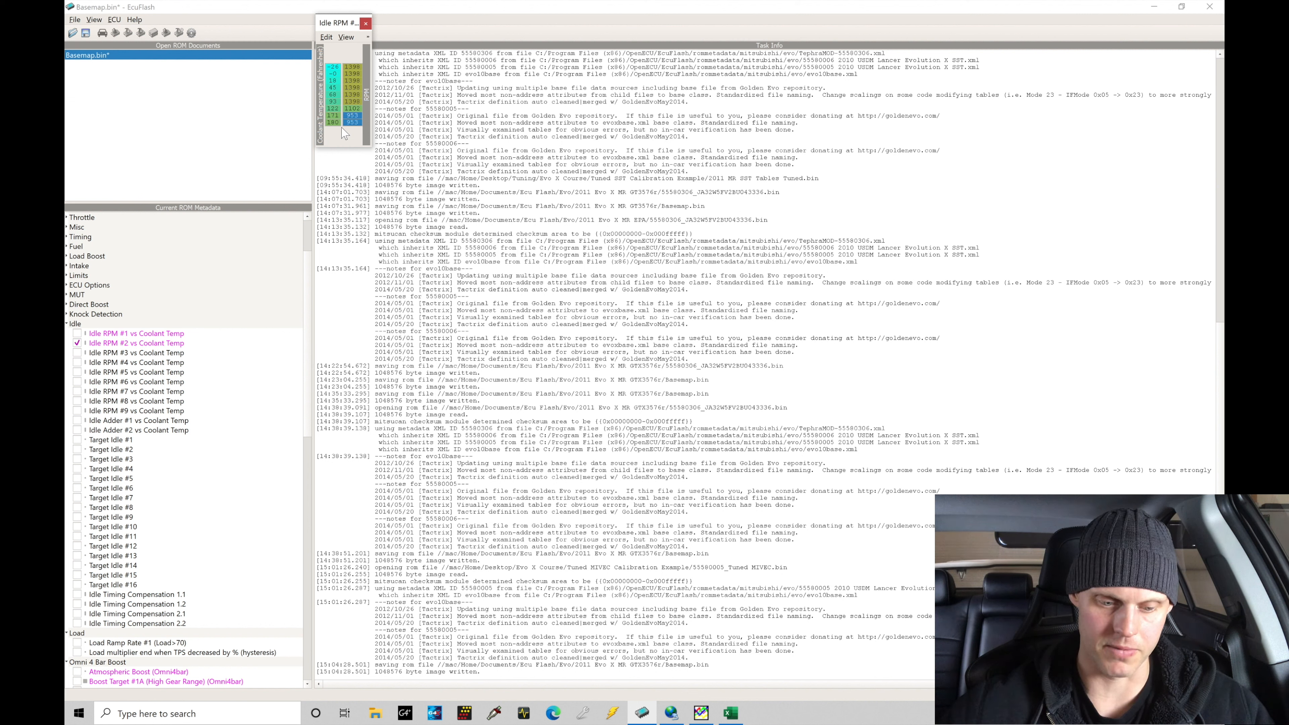
left_click(366, 22)
Step: Set the hottest coolant temperature cells of the Idle RPM #3 vs Coolant Temp table to 950 RPM
double_click(97, 354)
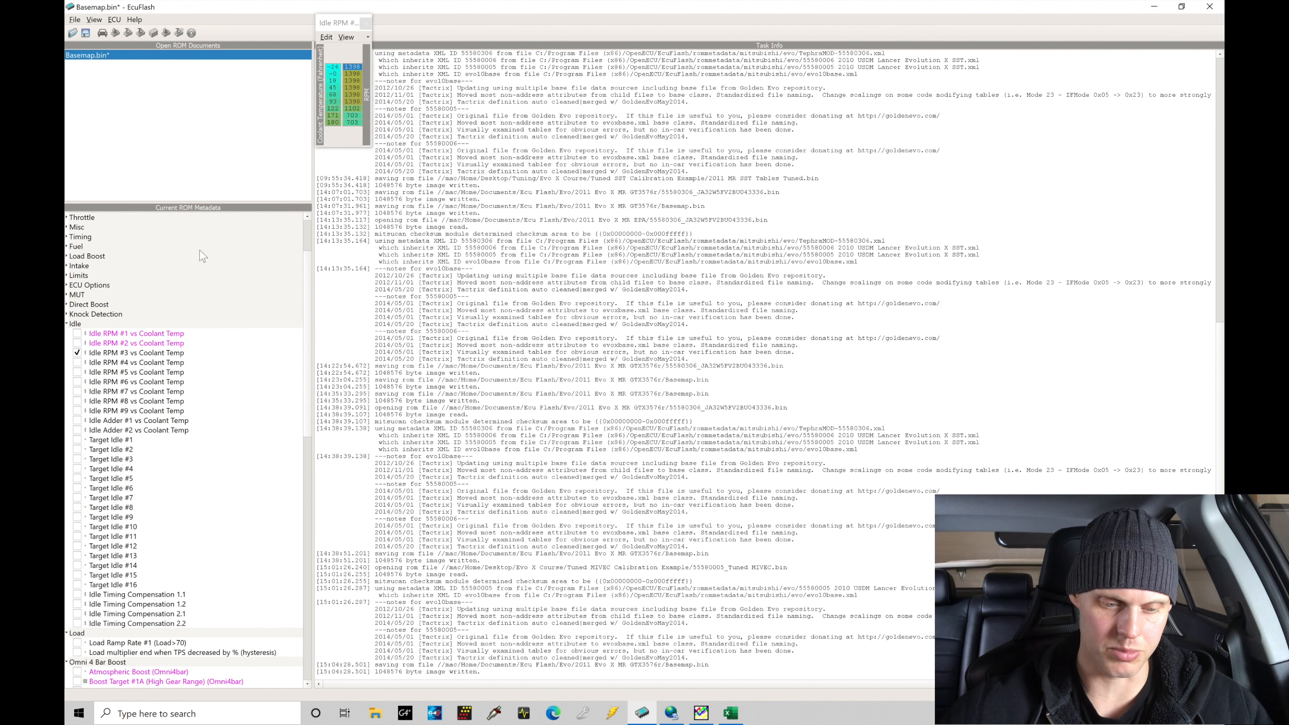
left_click(354, 123)
key("equal")
type("950")
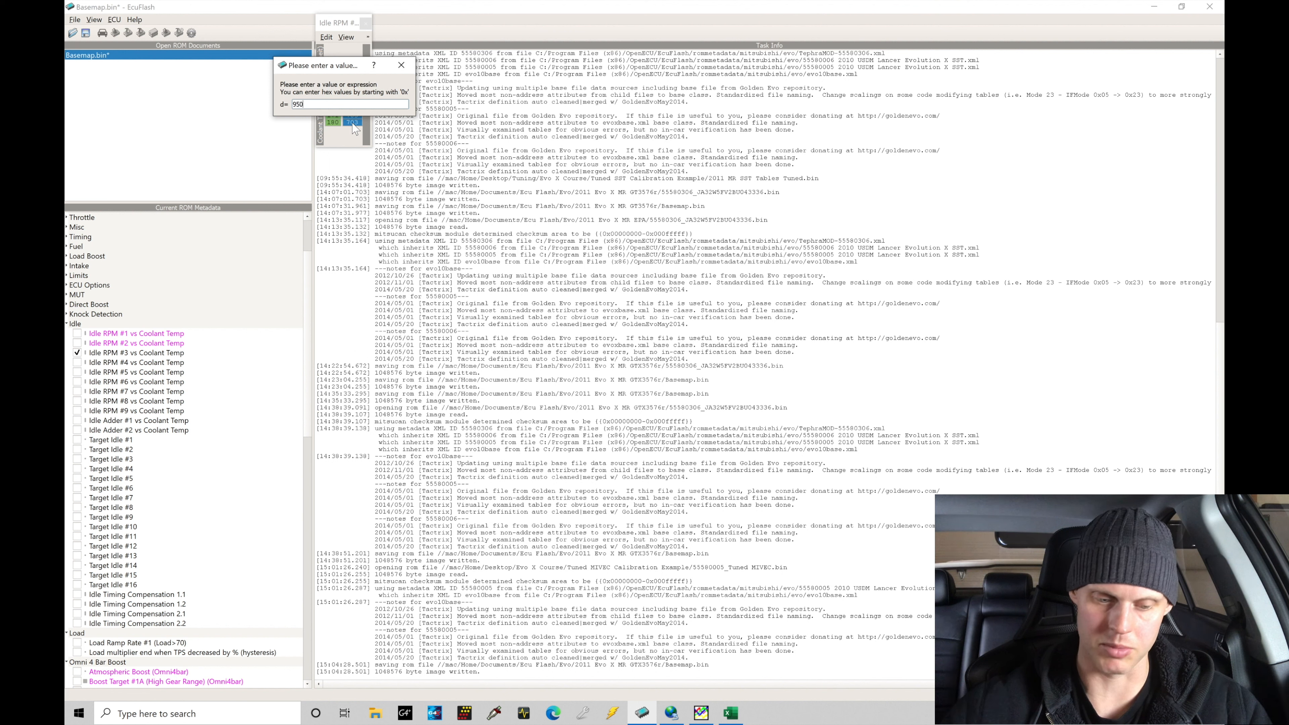
key("Return")
left_click(366, 23)
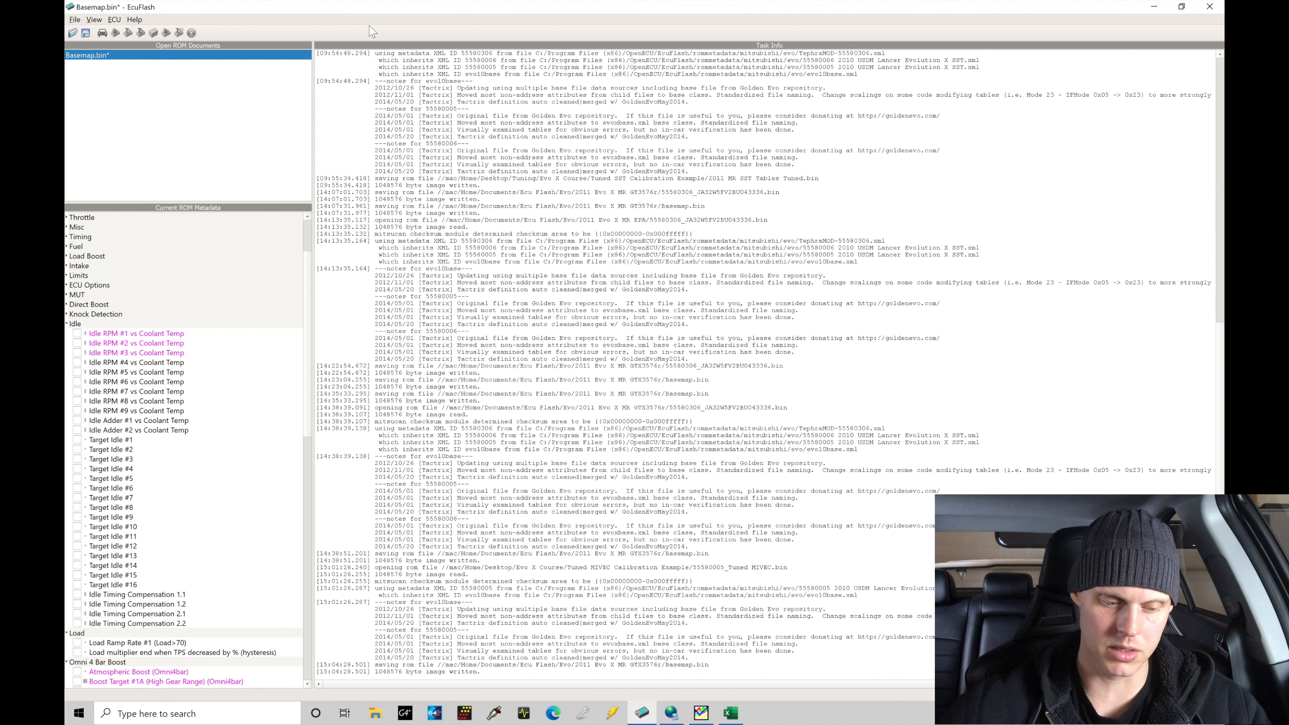
Step: Set the two hottest coolant temperature cells of the Idle RPM #4 vs Coolant Temp table to 950 RPM
left_click(77, 362)
left_click_drag(357, 117, 358, 124)
type("950")
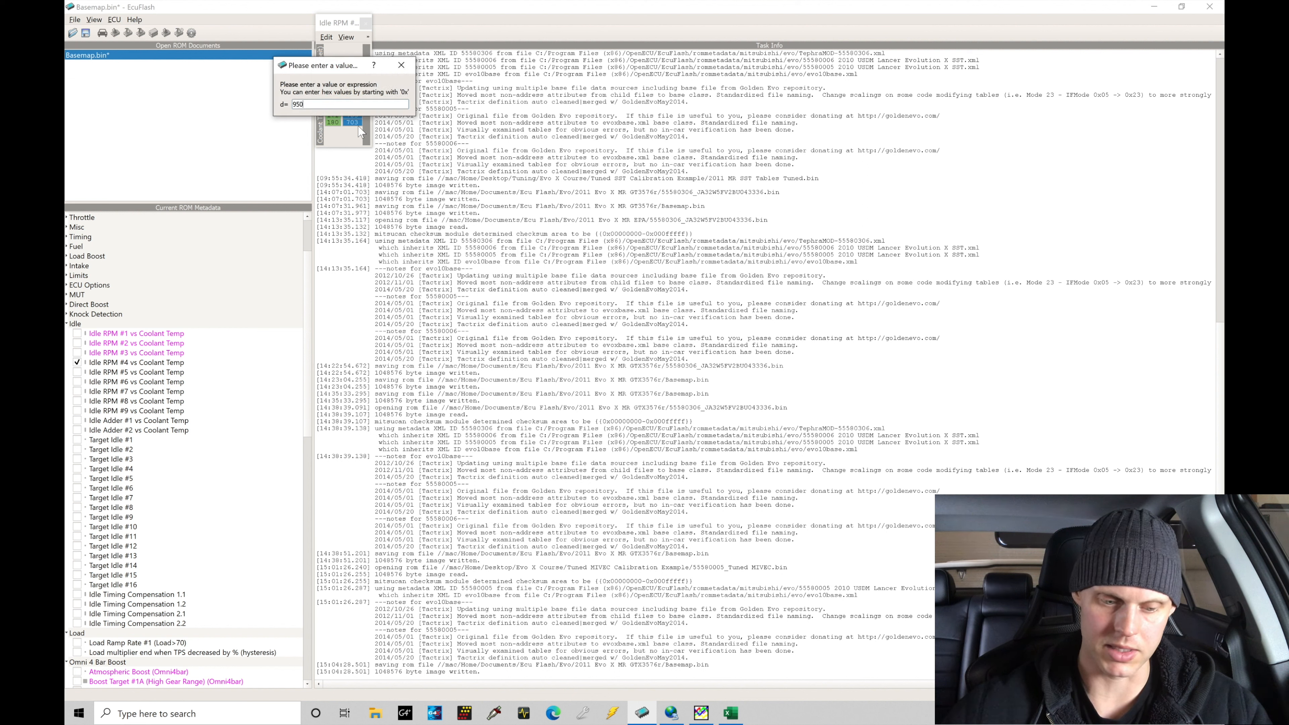
key("Return")
left_click(365, 24)
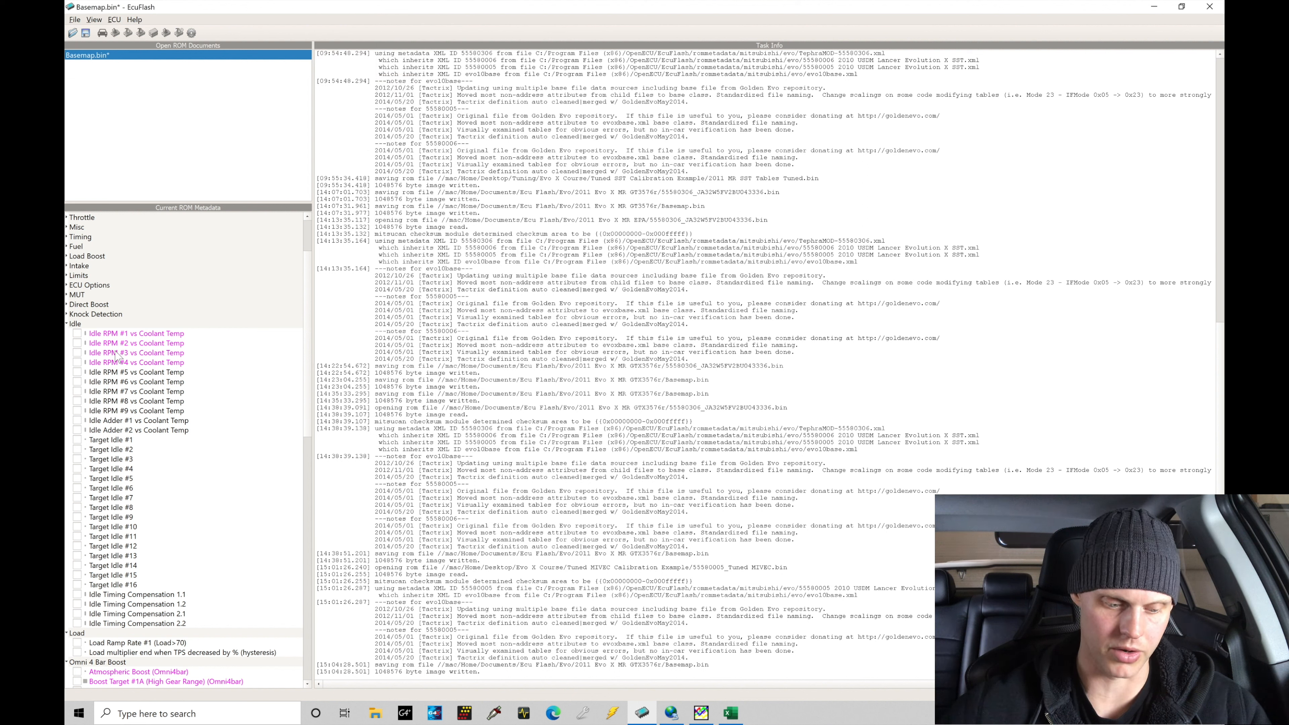
Step: Set the two hottest coolant temperature cells of the Idle RPM #5 vs Coolant Temp table to 950 RPM
left_click(77, 372)
left_click_drag(357, 115, 357, 123)
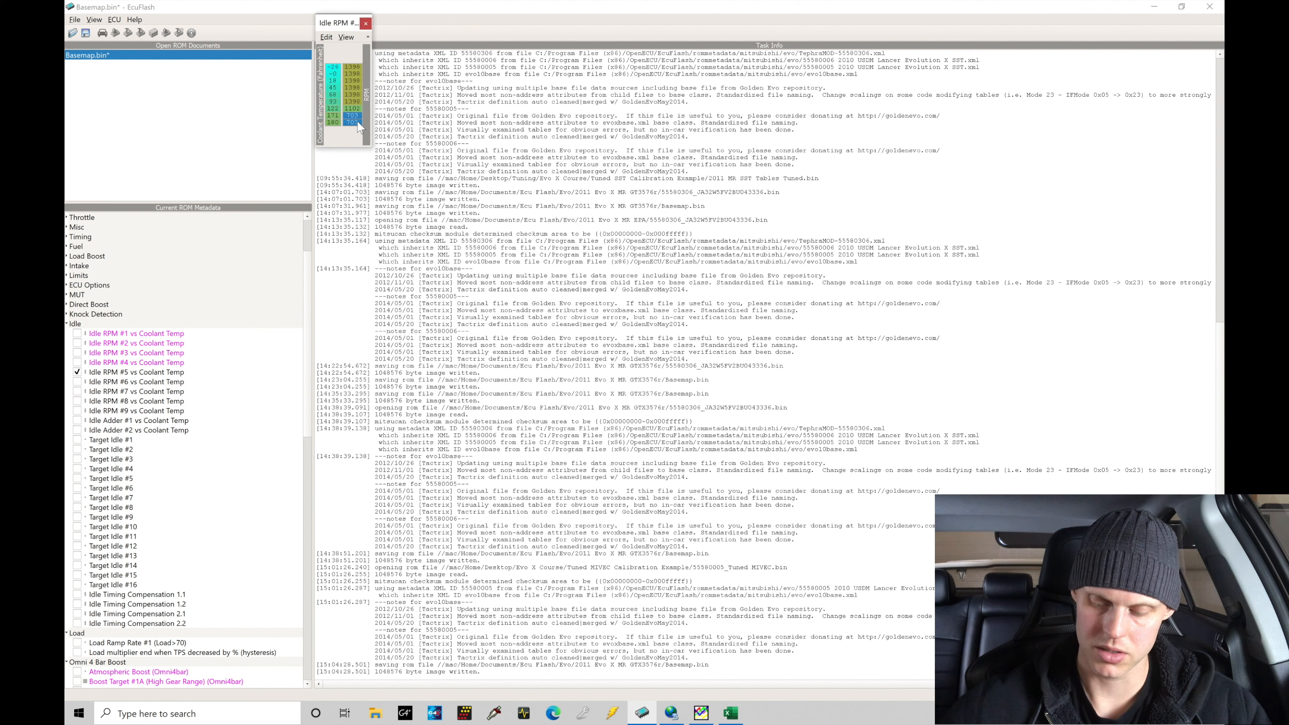
type("=950")
key("Return")
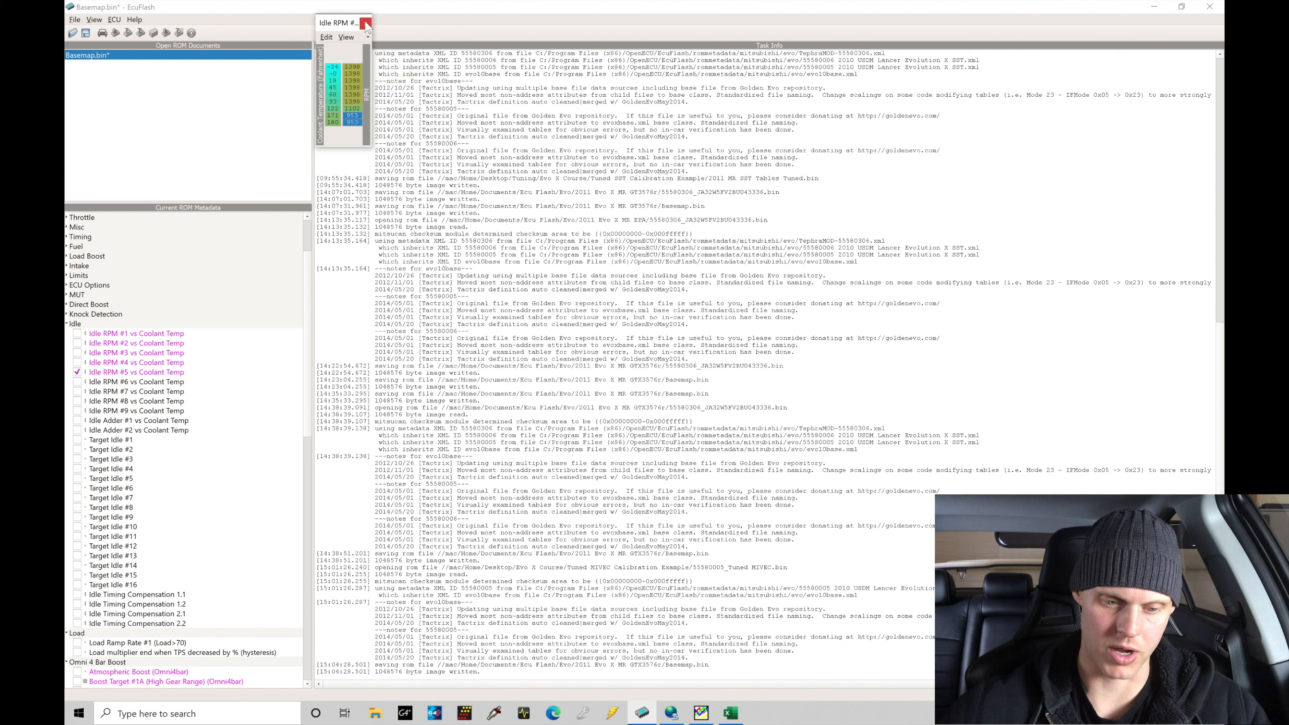
left_click(365, 23)
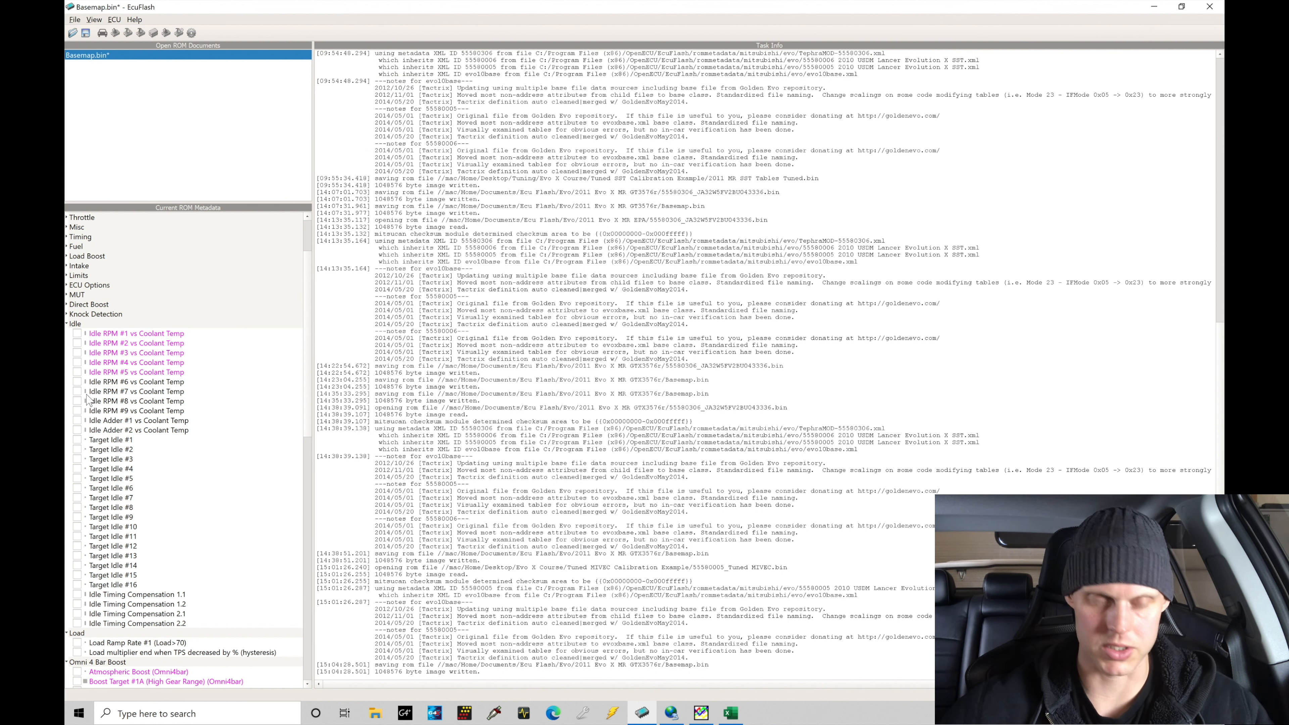
Step: Set the Target Idle #1 value to 950 RPM and collapse the Idle category
left_click(77, 440)
left_click(335, 67)
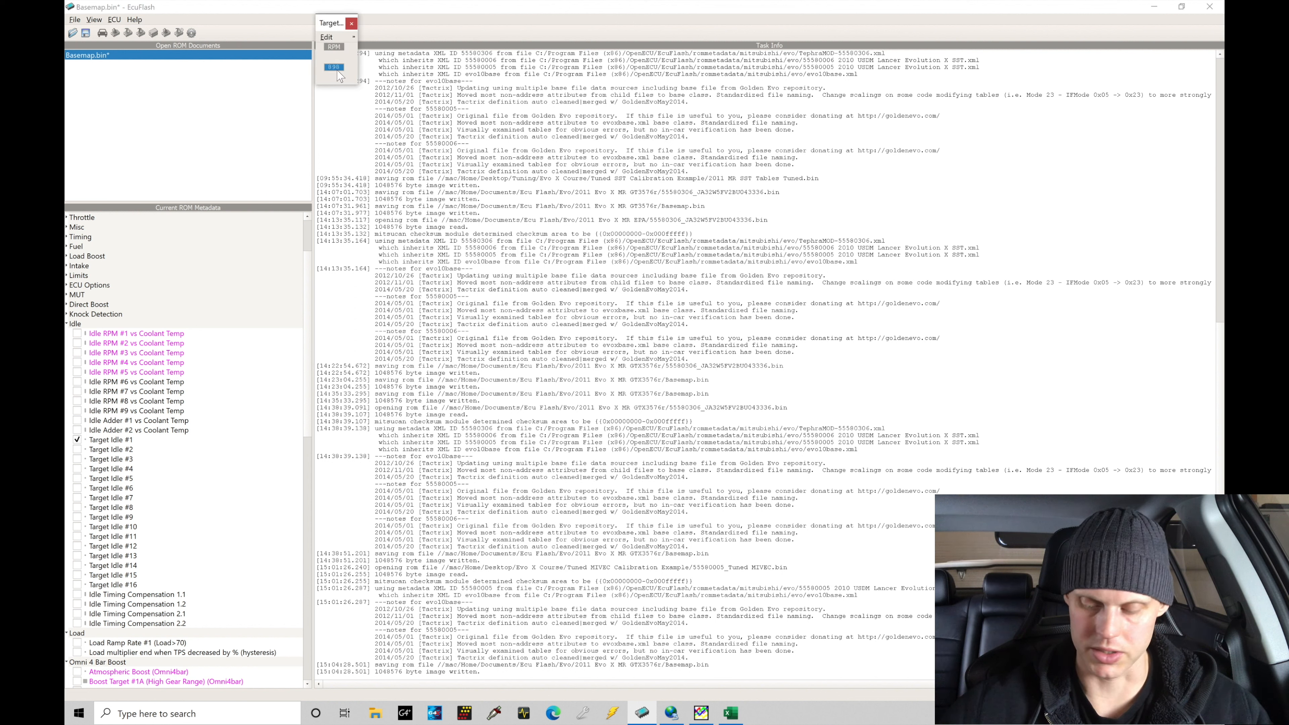
type("95")
key("Return")
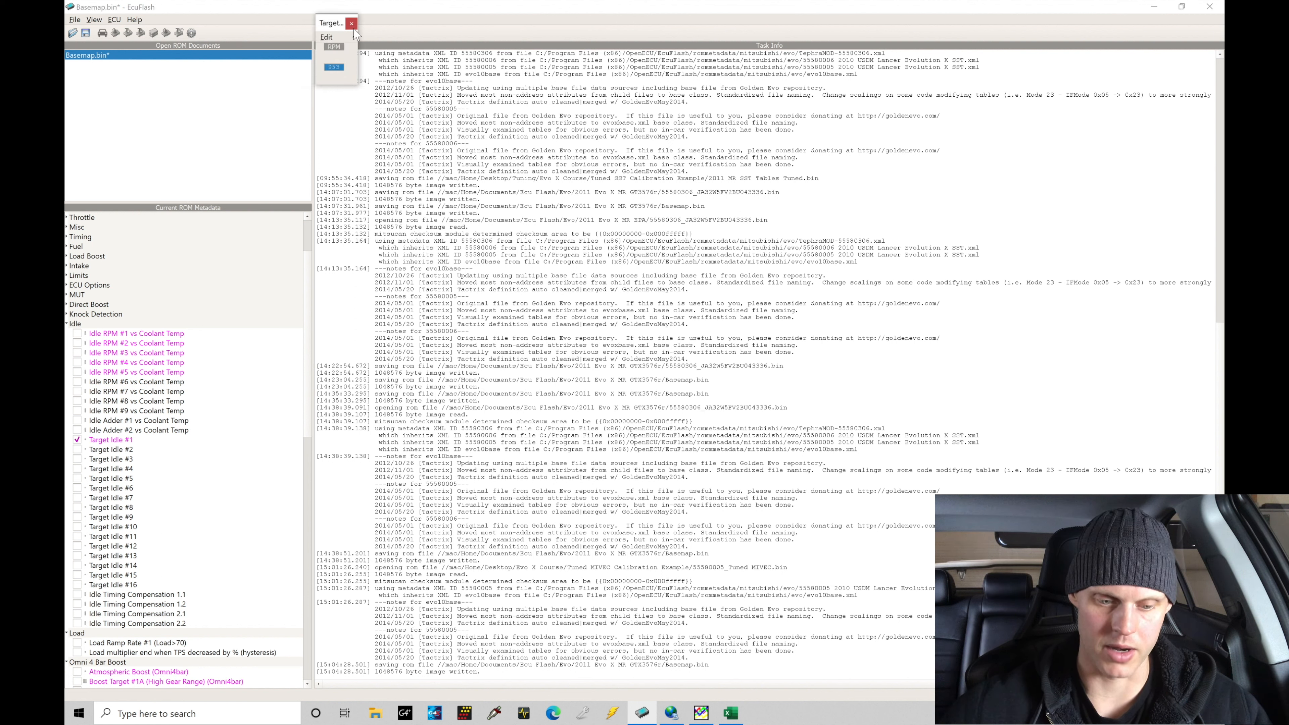
left_click(352, 22)
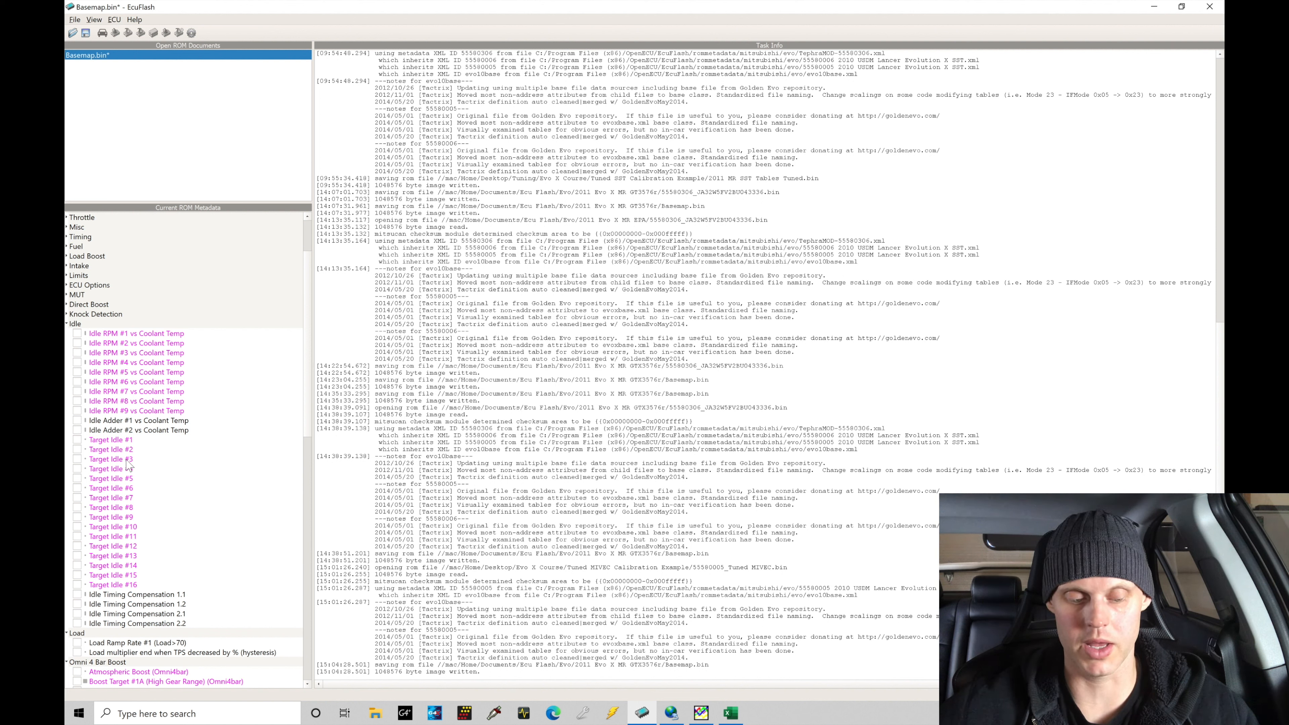
left_click(69, 326)
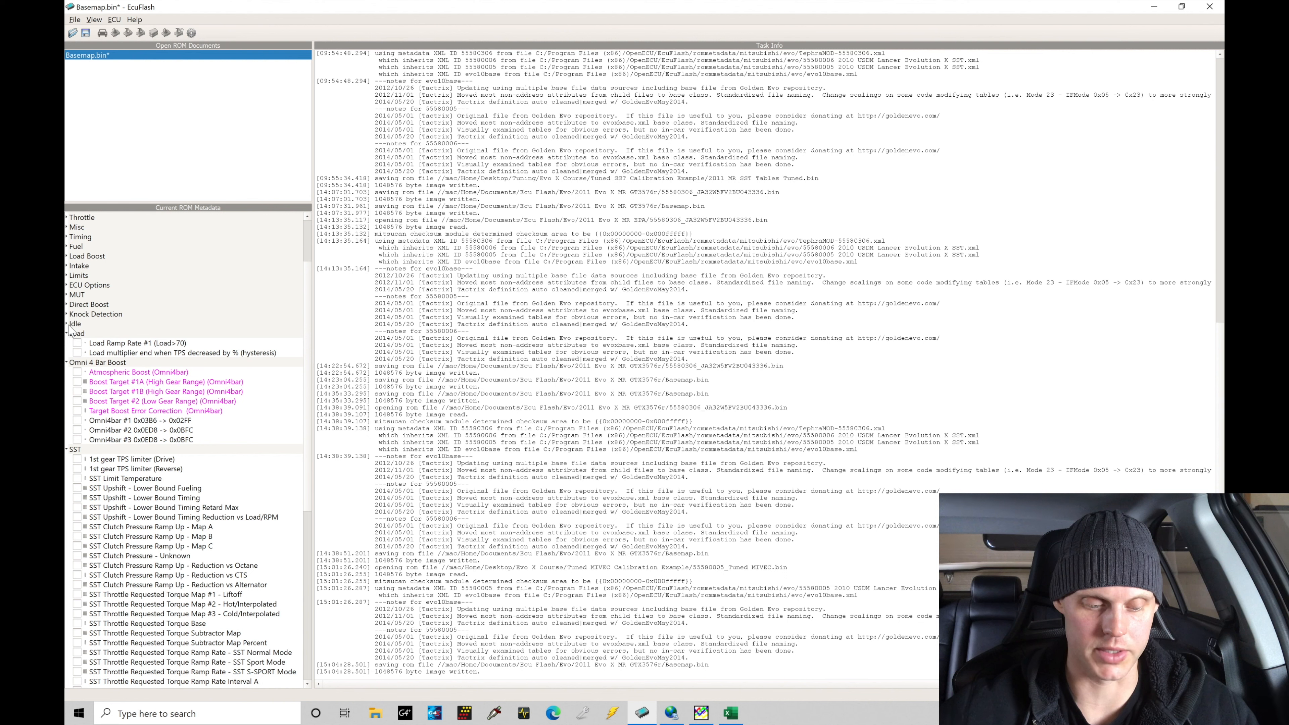